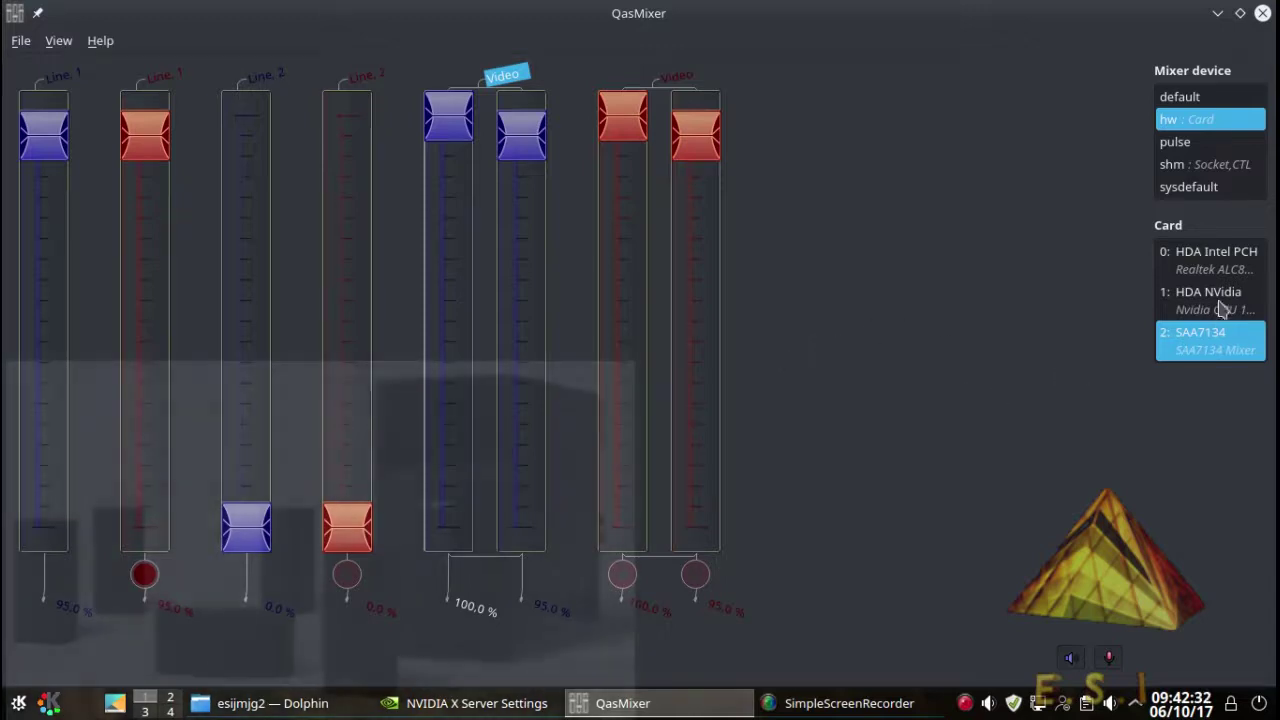
# Step: Compare the mixer controls of the HDA Intel PCH, HDA NVidia and SAA7134 cards, finishing on HDA Intel PCH
pyautogui.click(1214, 256)
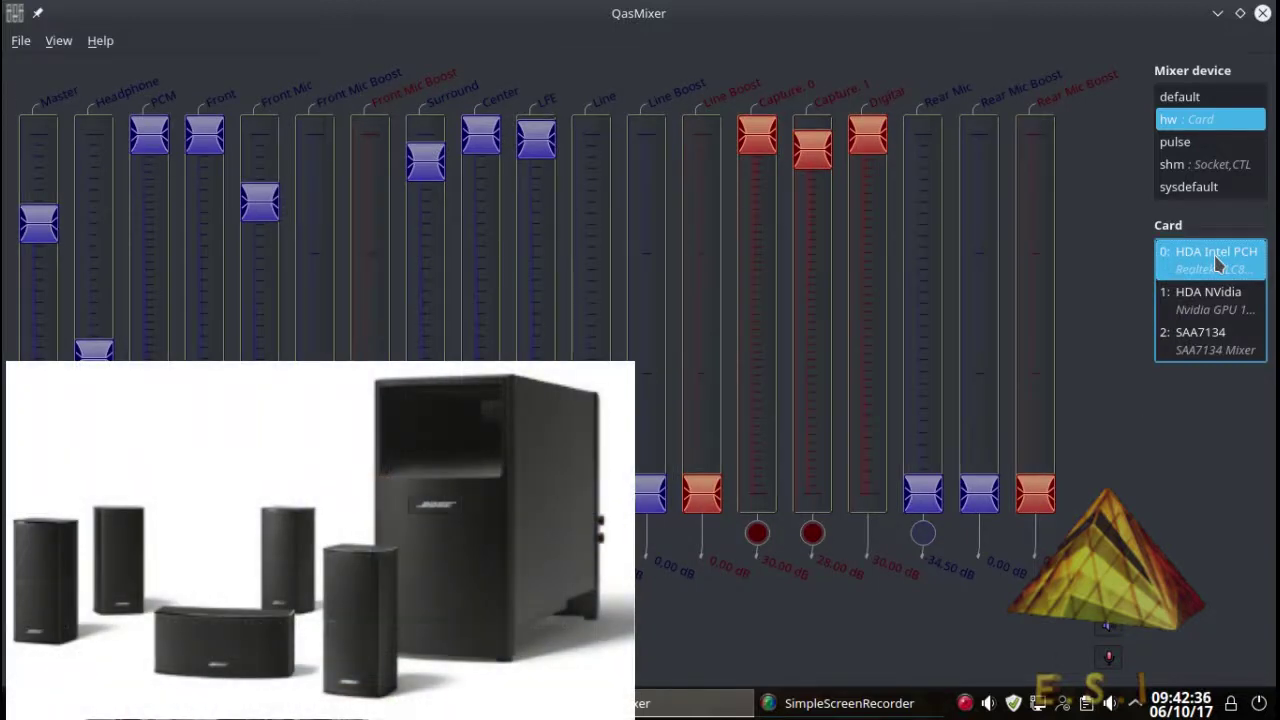
pyautogui.click(1209, 291)
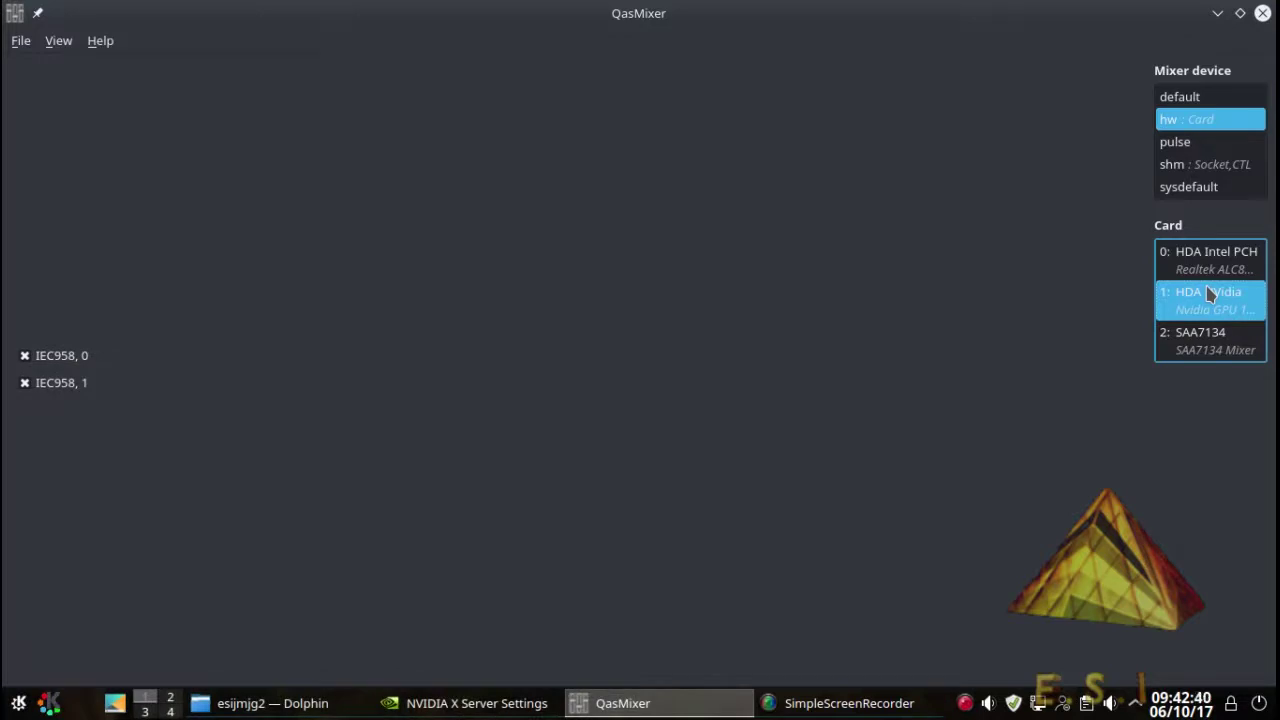
pyautogui.click(1201, 337)
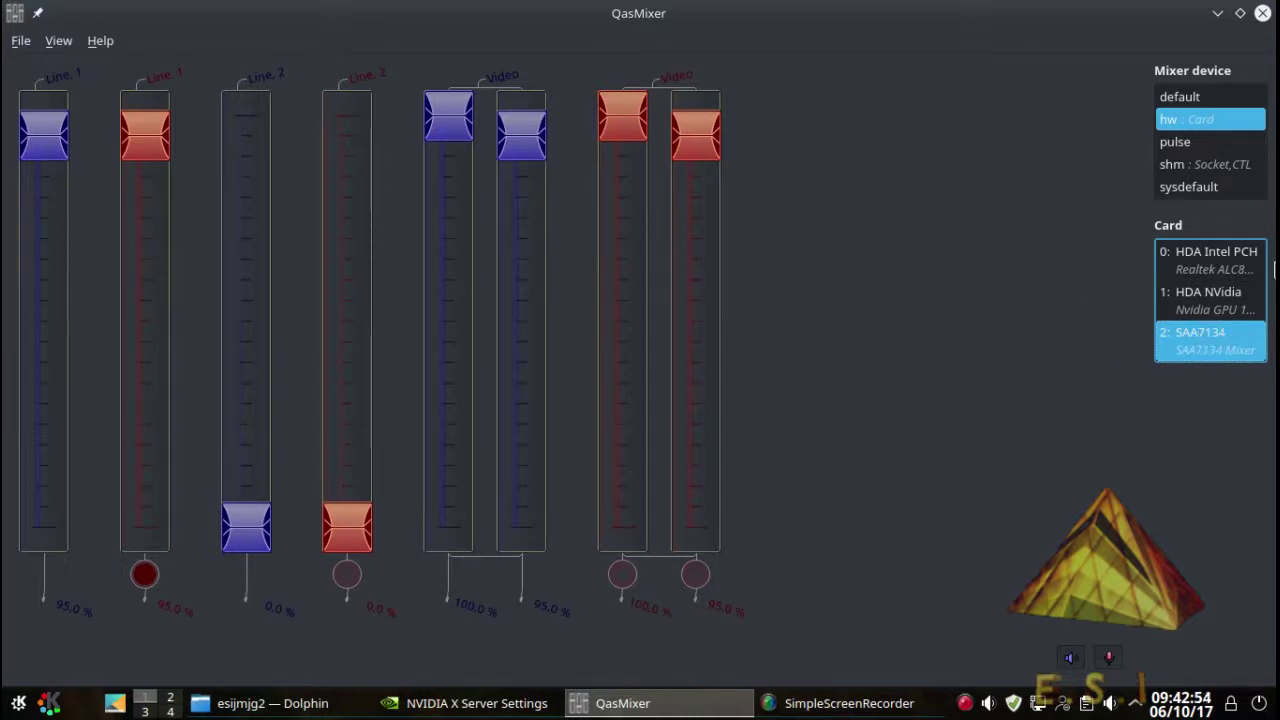
pyautogui.click(1225, 262)
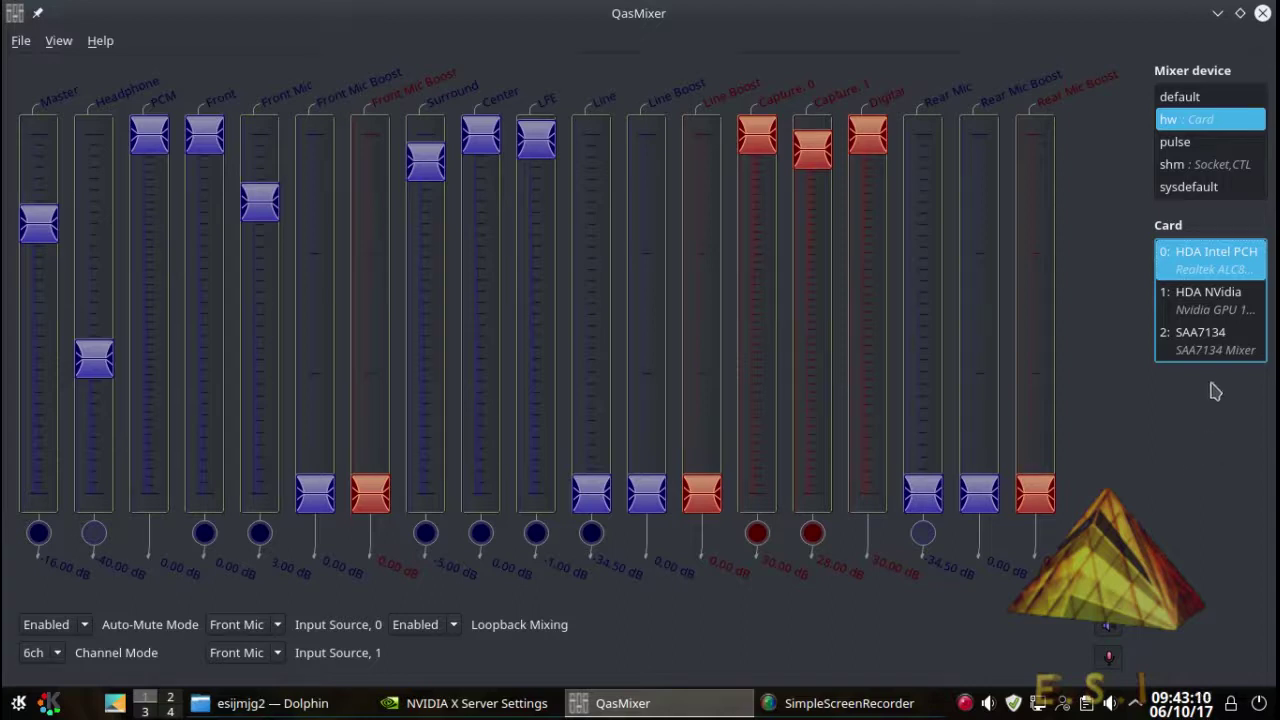
pyautogui.click(1210, 300)
pyautogui.click(1210, 350)
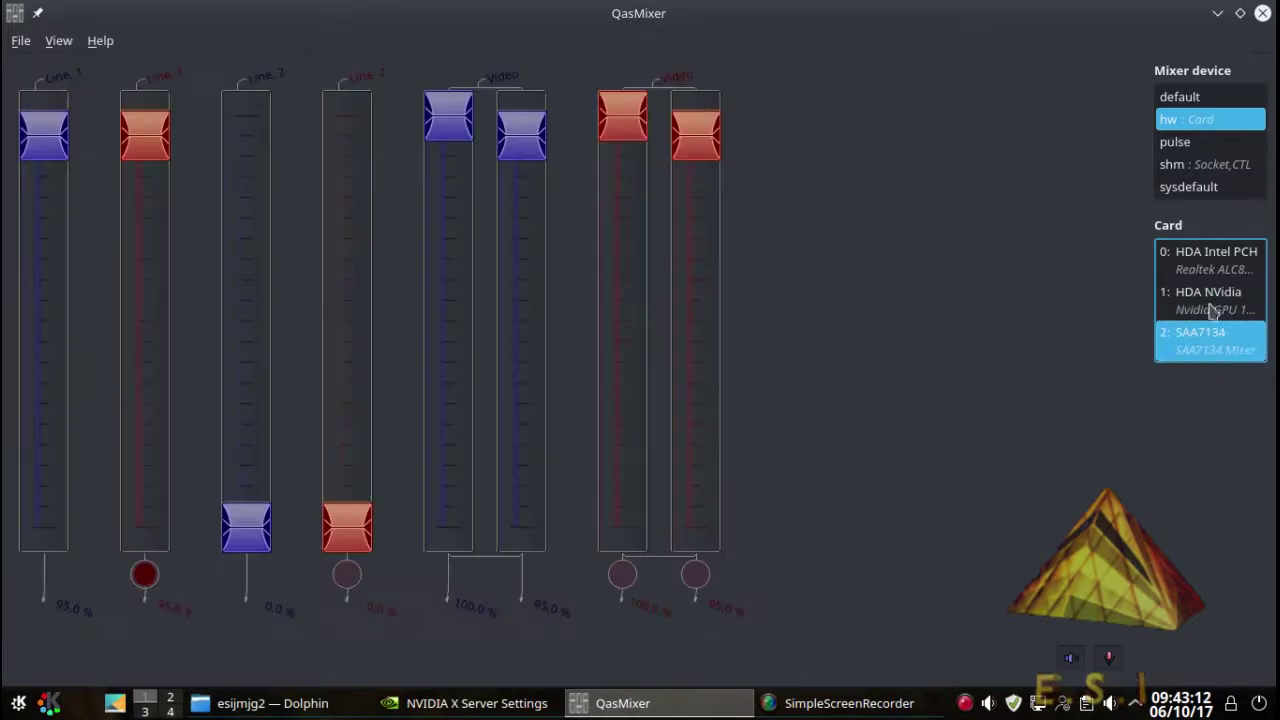
pyautogui.click(1206, 273)
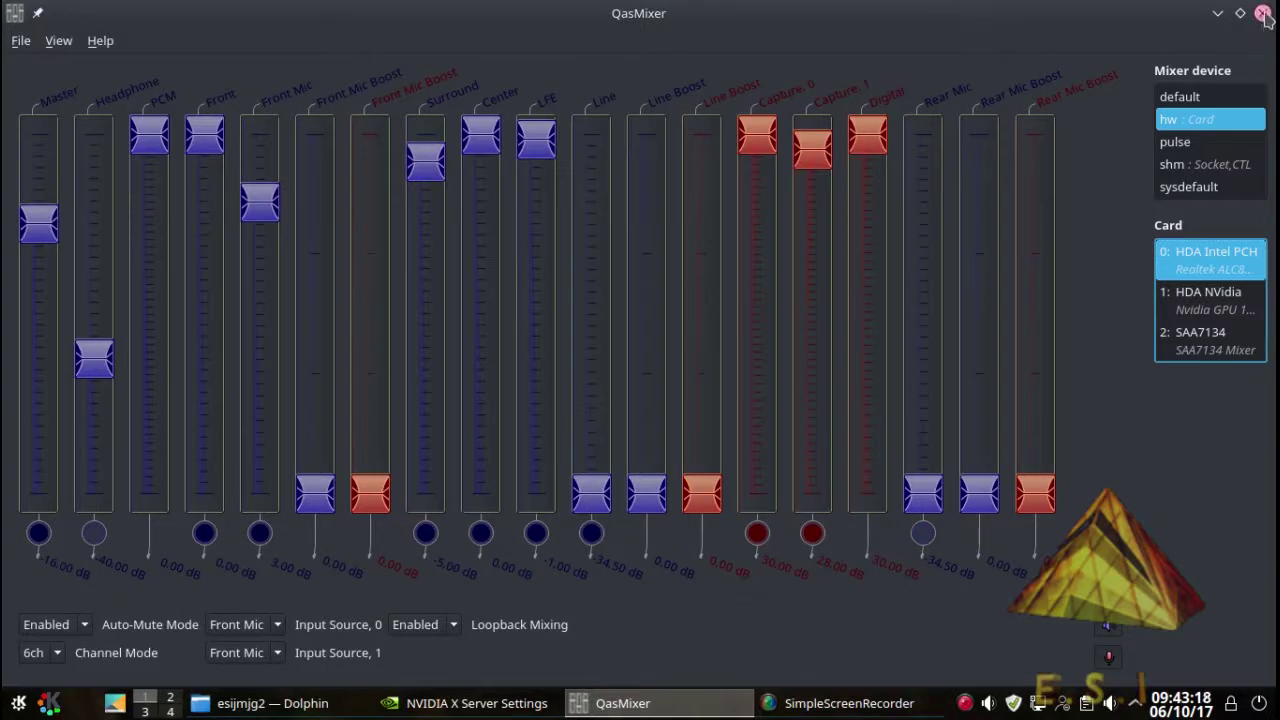
# Step: Open the mixer's settings and review the Startup, Appearance, Input and System tray pages
pyautogui.click(21, 43)
pyautogui.click(42, 64)
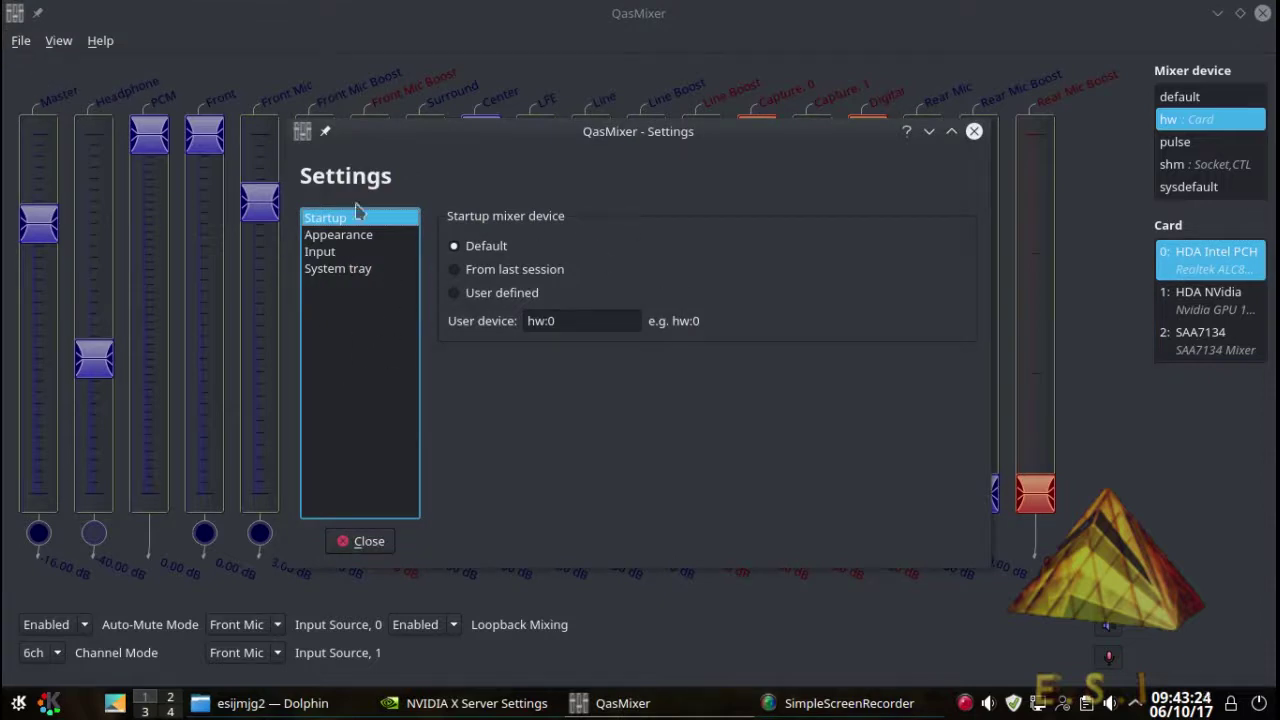
pyautogui.click(353, 243)
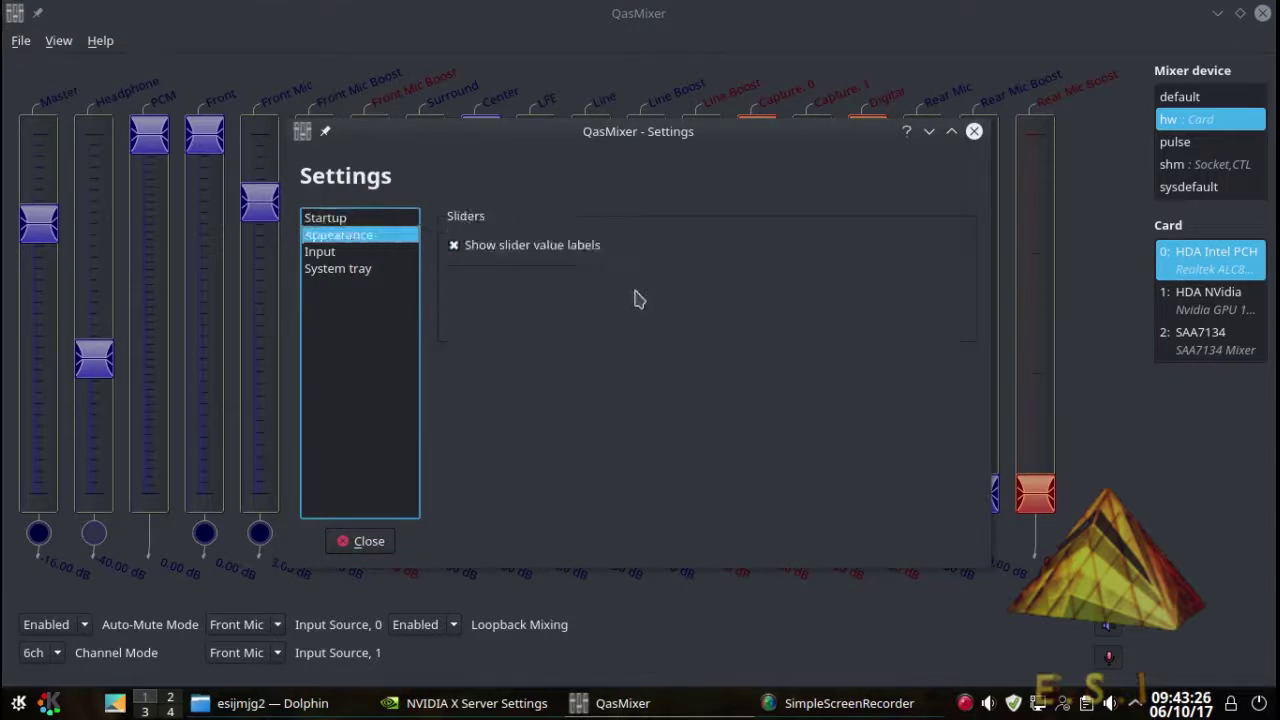
pyautogui.click(346, 257)
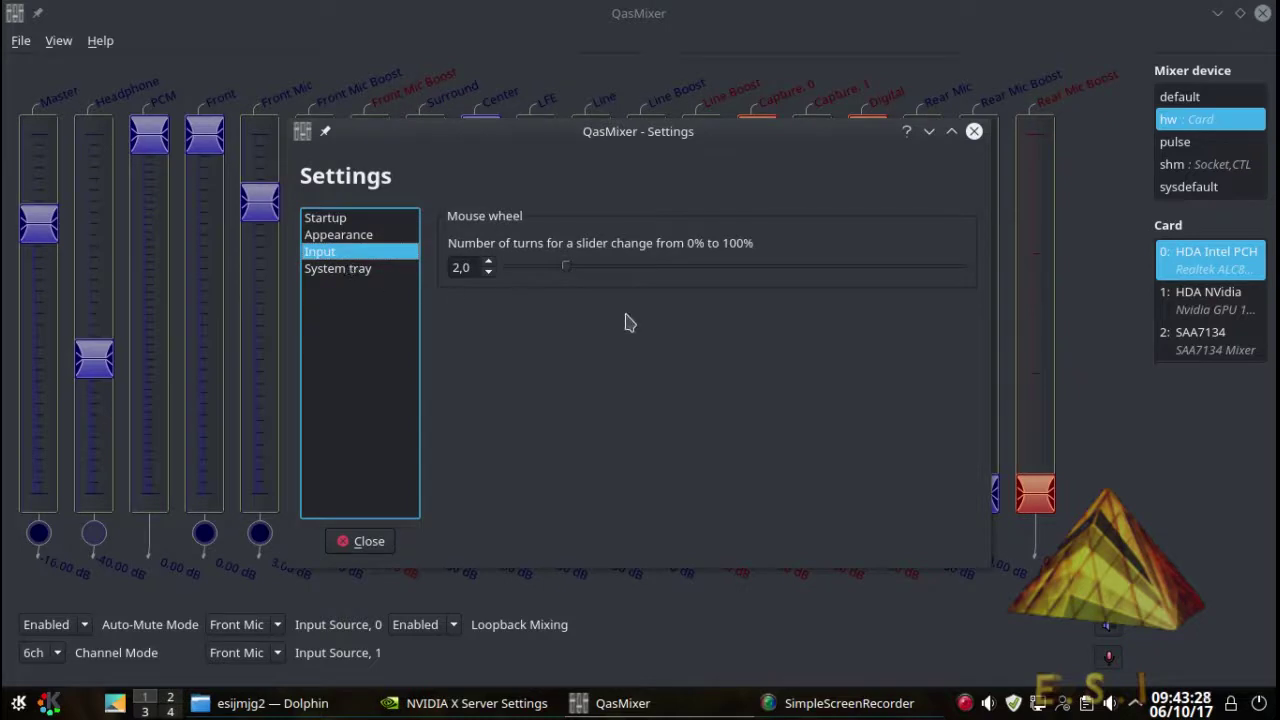
pyautogui.click(358, 274)
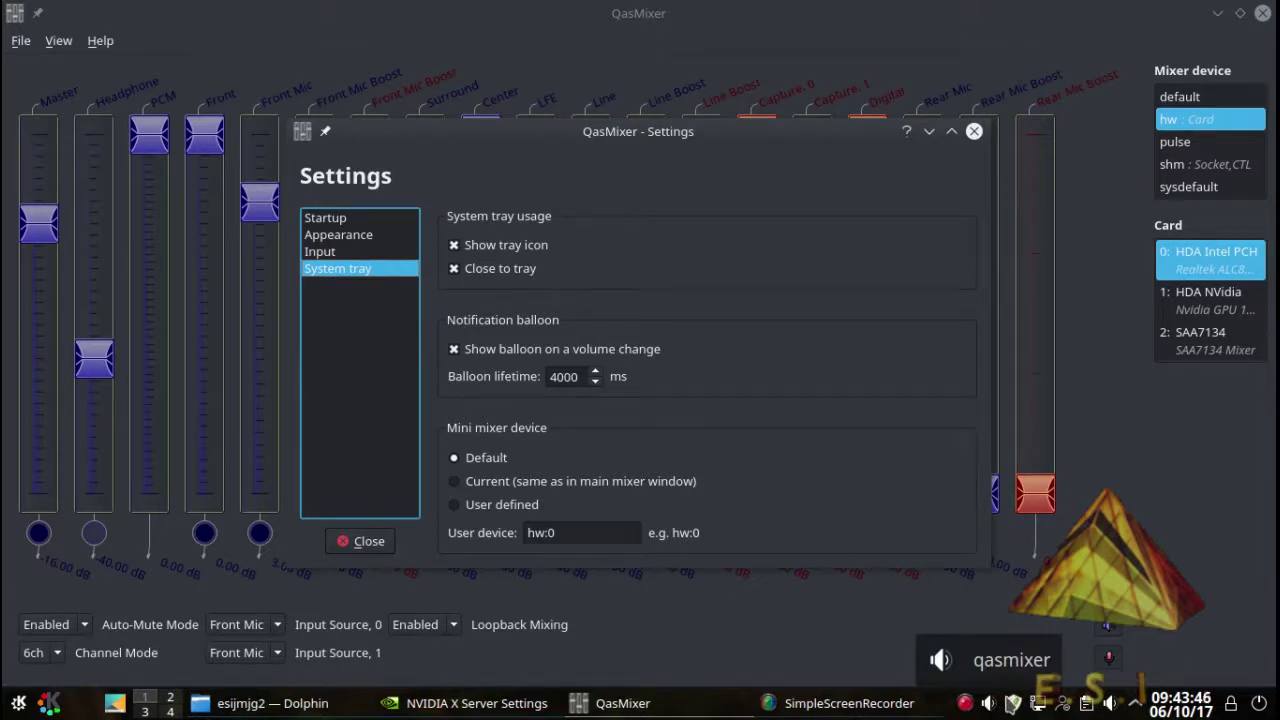
# Step: Check the playback and capture devices in the desktop's audio volume popup, and close the mixer settings without changes
pyautogui.click(1110, 704)
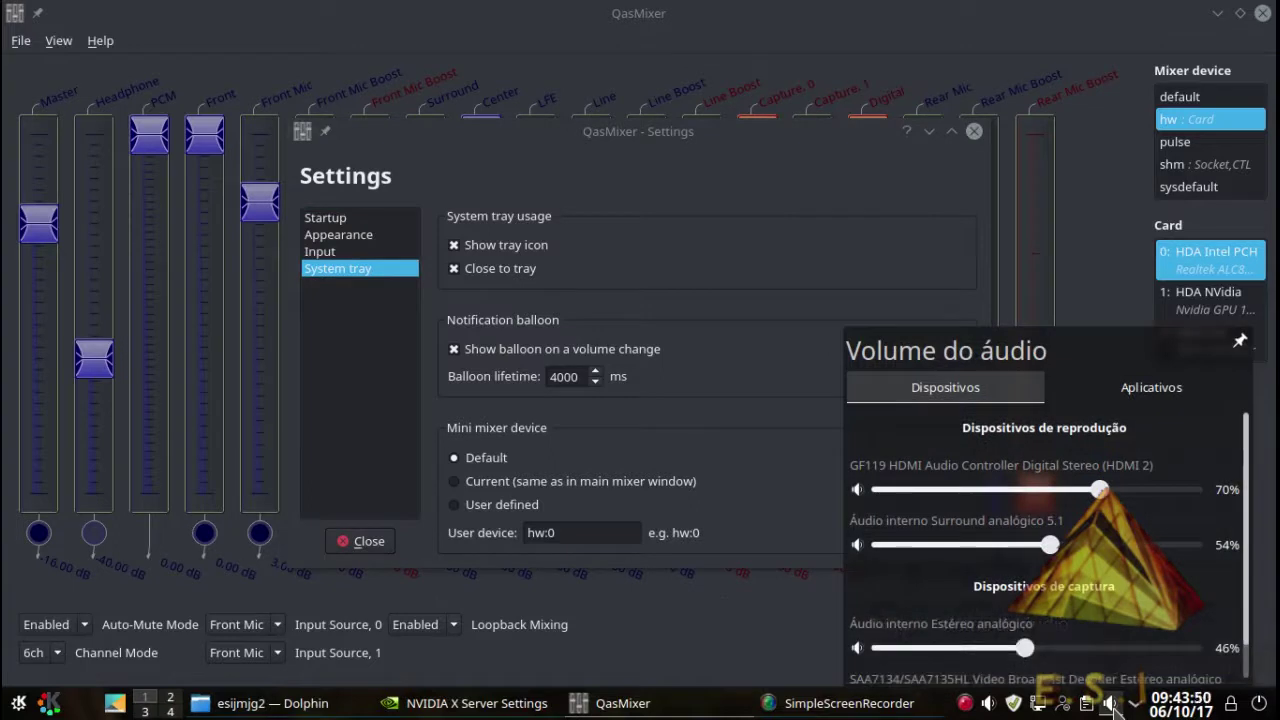
pyautogui.click(1111, 704)
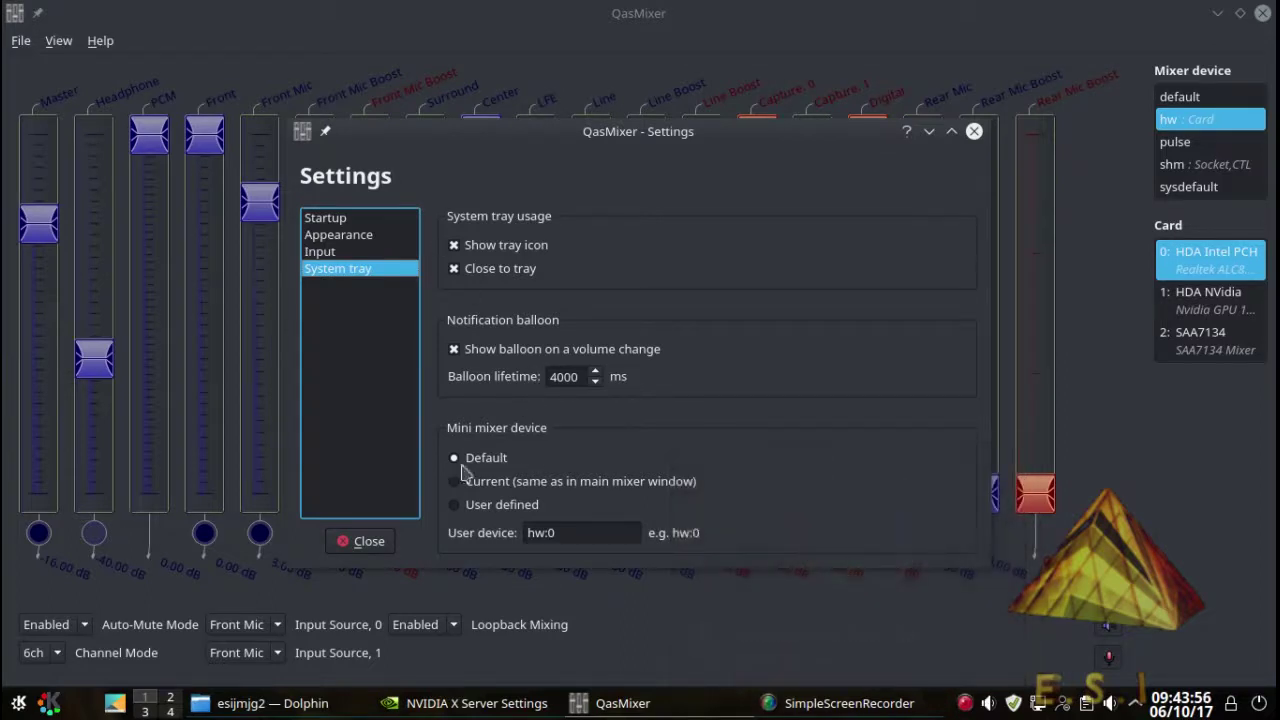
pyautogui.click(477, 515)
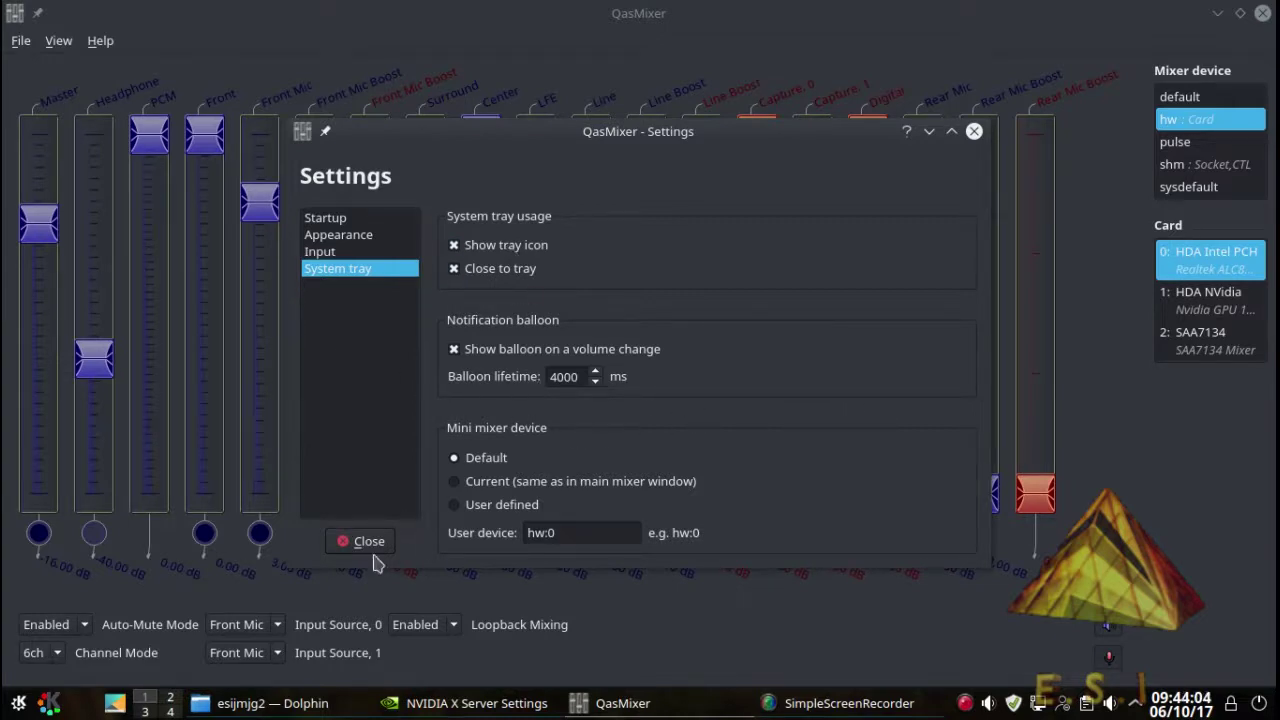
pyautogui.click(974, 131)
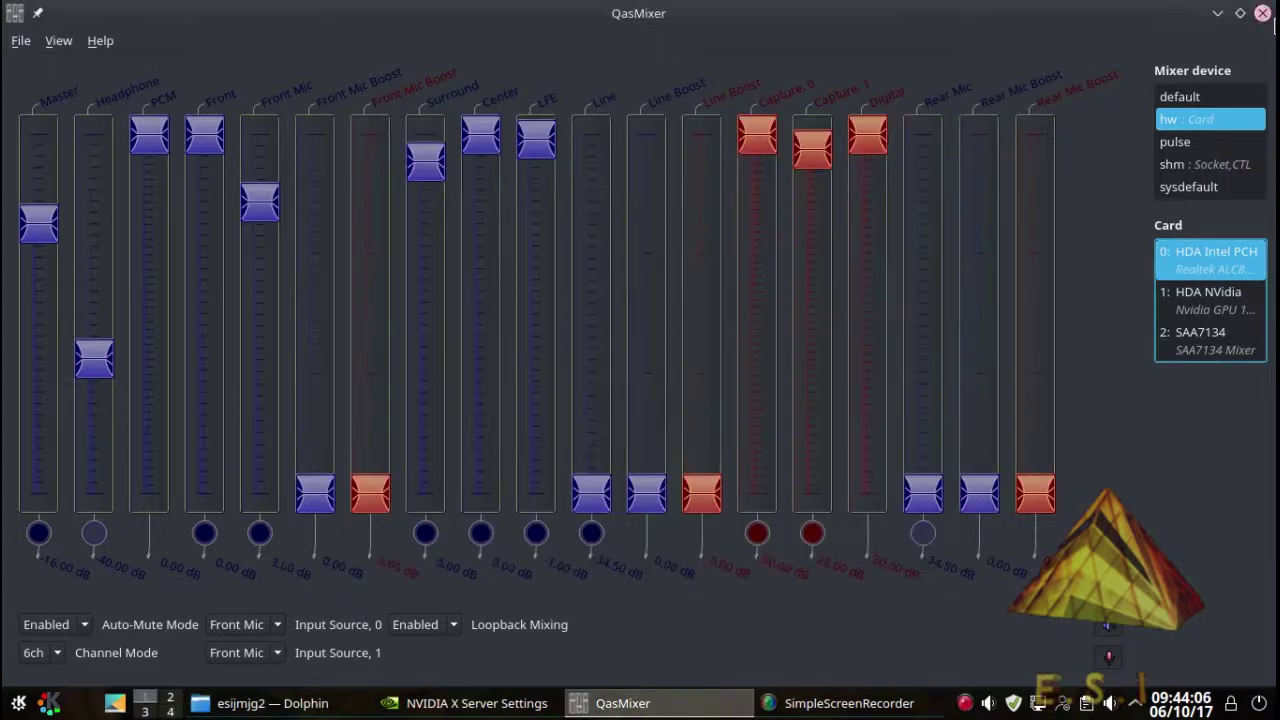
# Step: Close QasMixer to the system tray, test restoring and hiding its window from there, and leave it hidden
pyautogui.click(1262, 13)
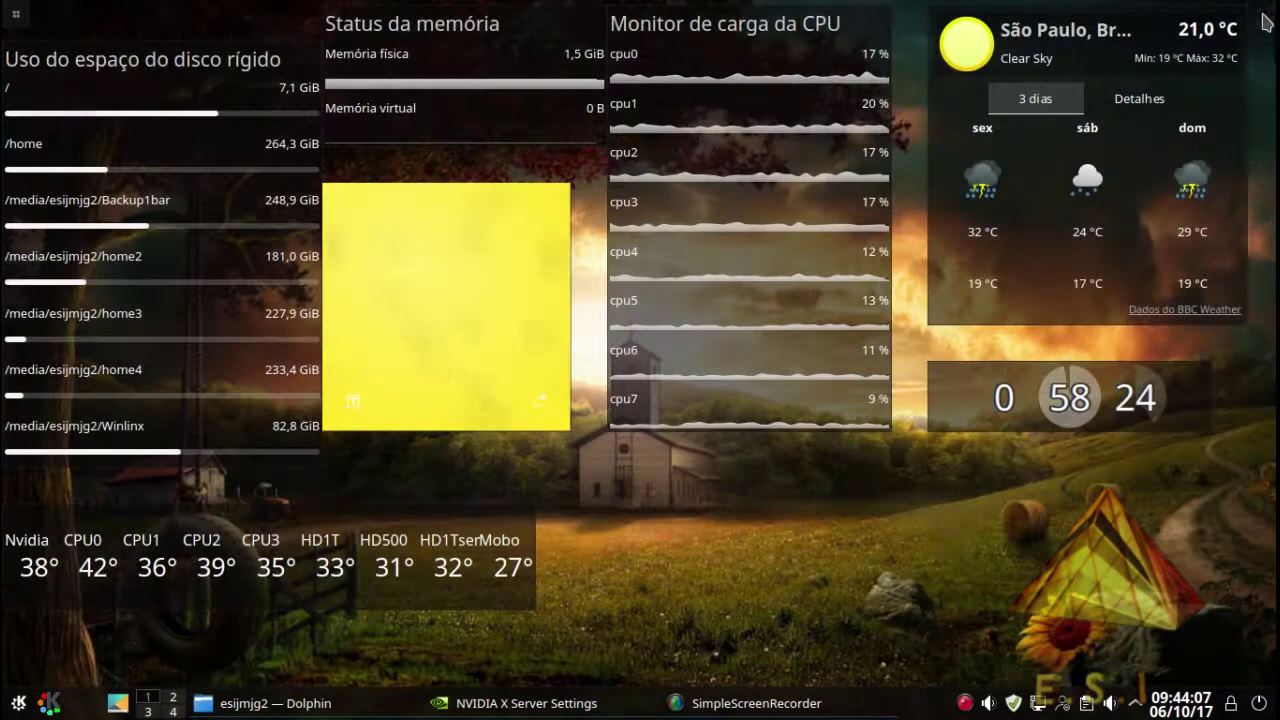
pyautogui.click(990, 704)
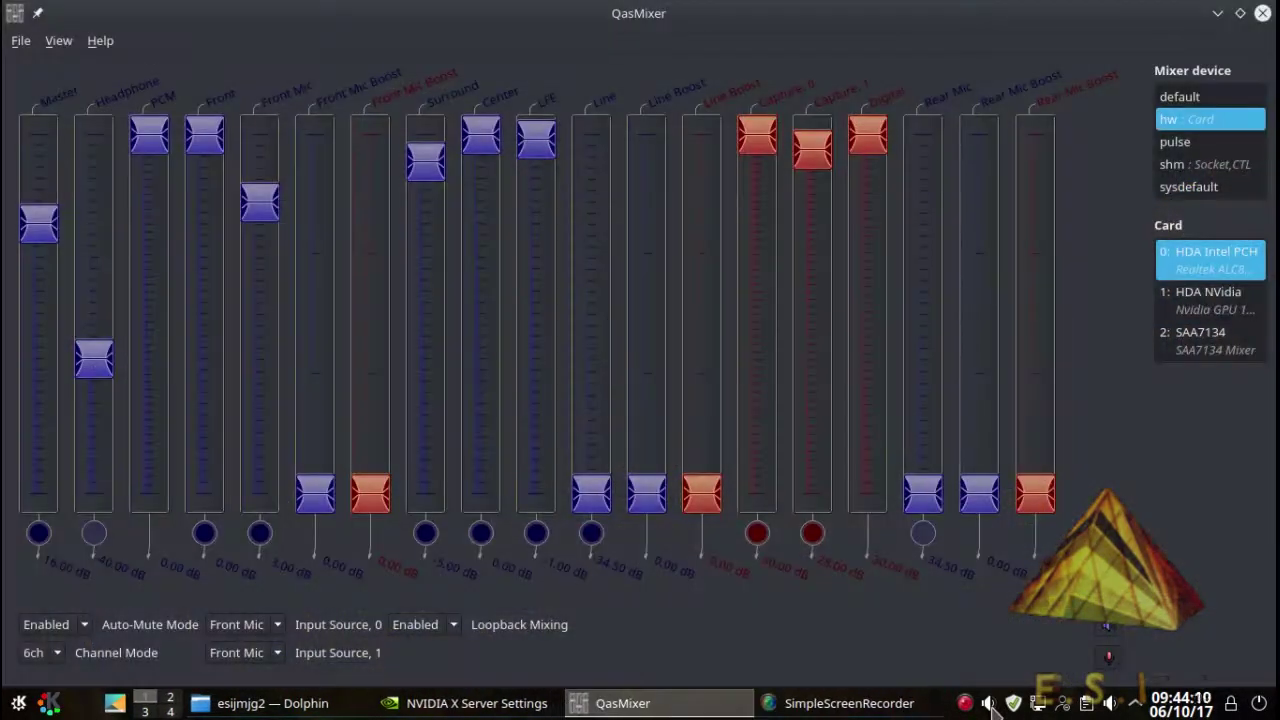
pyautogui.click(990, 704)
pyautogui.click(990, 704)
pyautogui.click(991, 705)
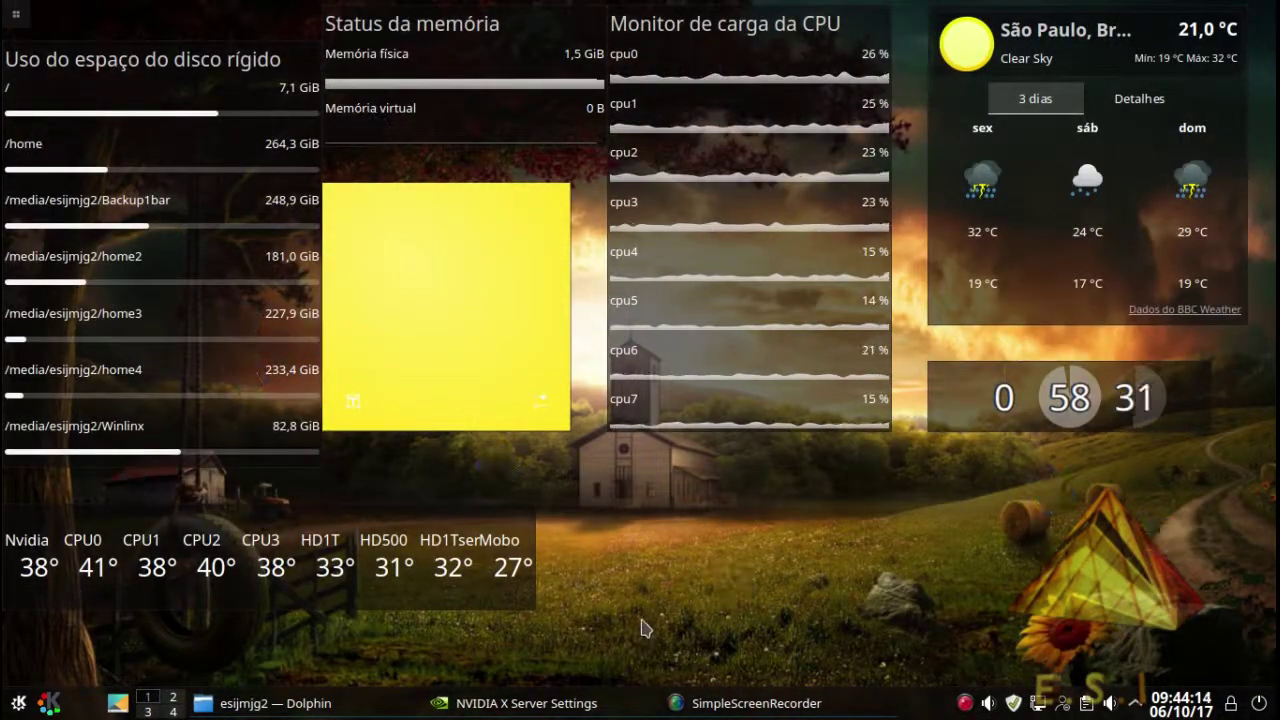
# Step: Bring up the drop-down terminal and rerun the alsamixer command
pyautogui.press('F12')
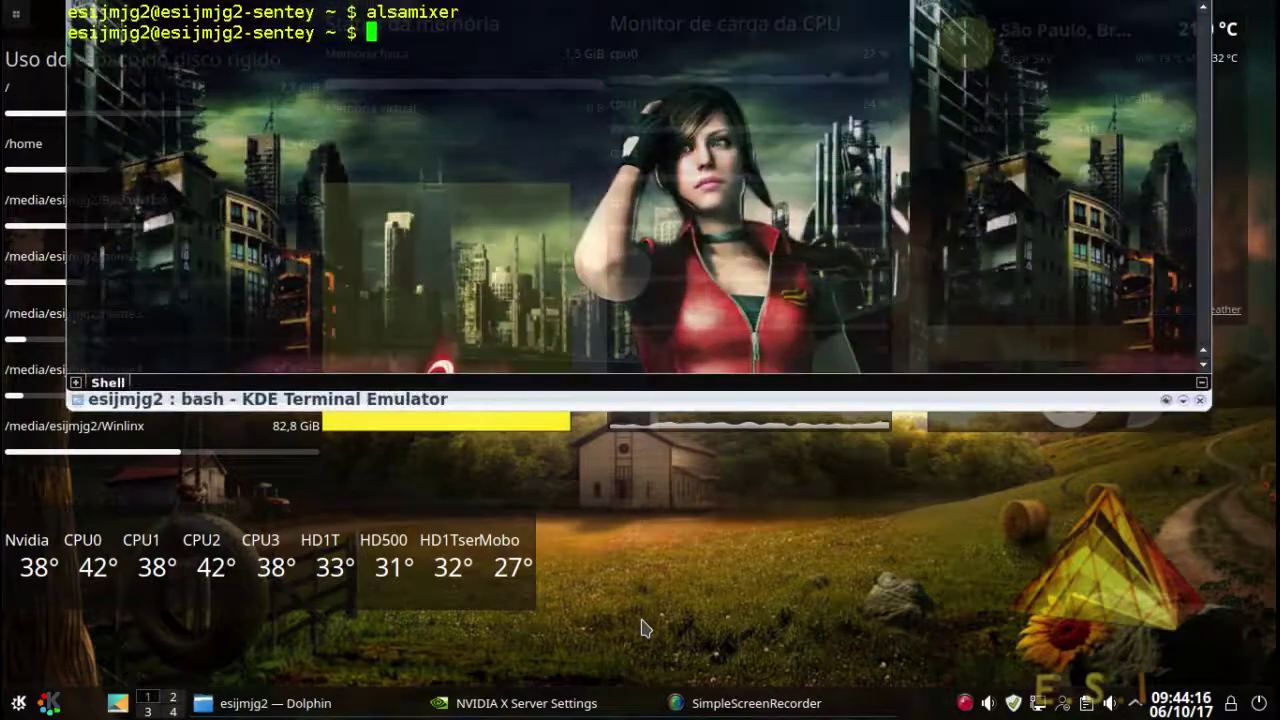
pyautogui.press('Up')
pyautogui.press('Return')
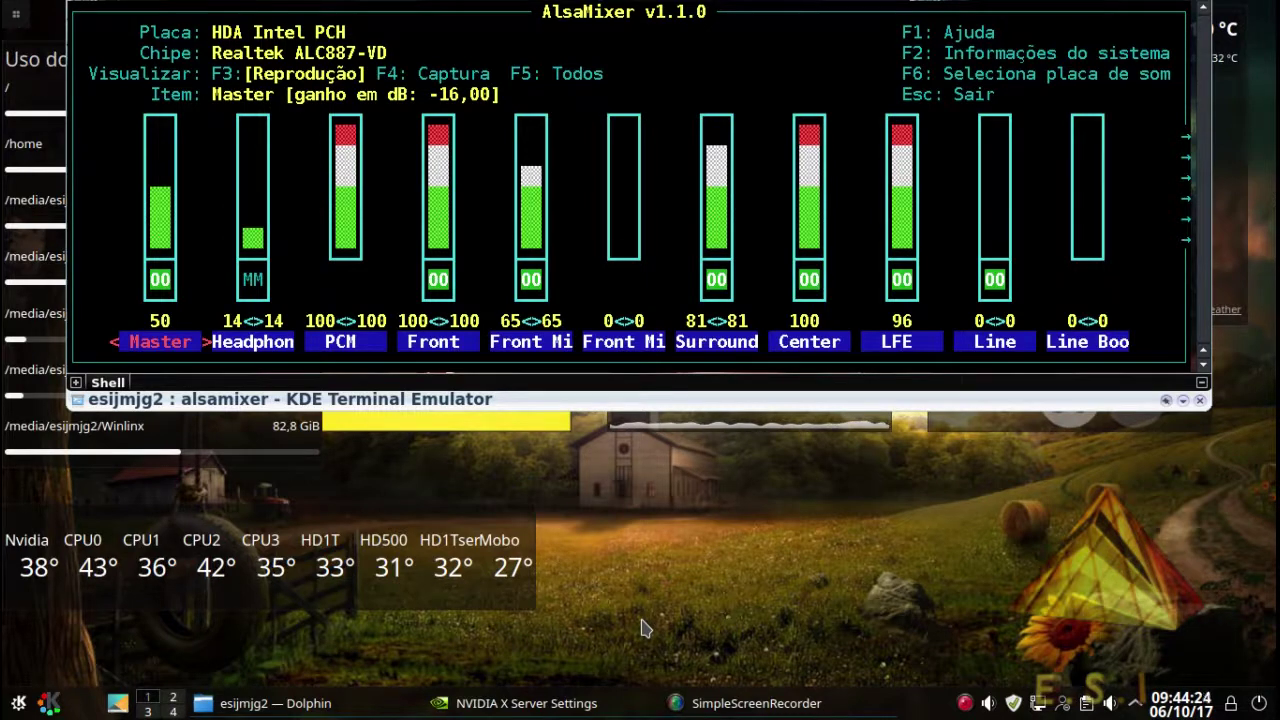
# Step: Switch AlsaMixer to the SAA7134 sound card and go through its Line 1, Line 2 and Video channels
pyautogui.press('F6')
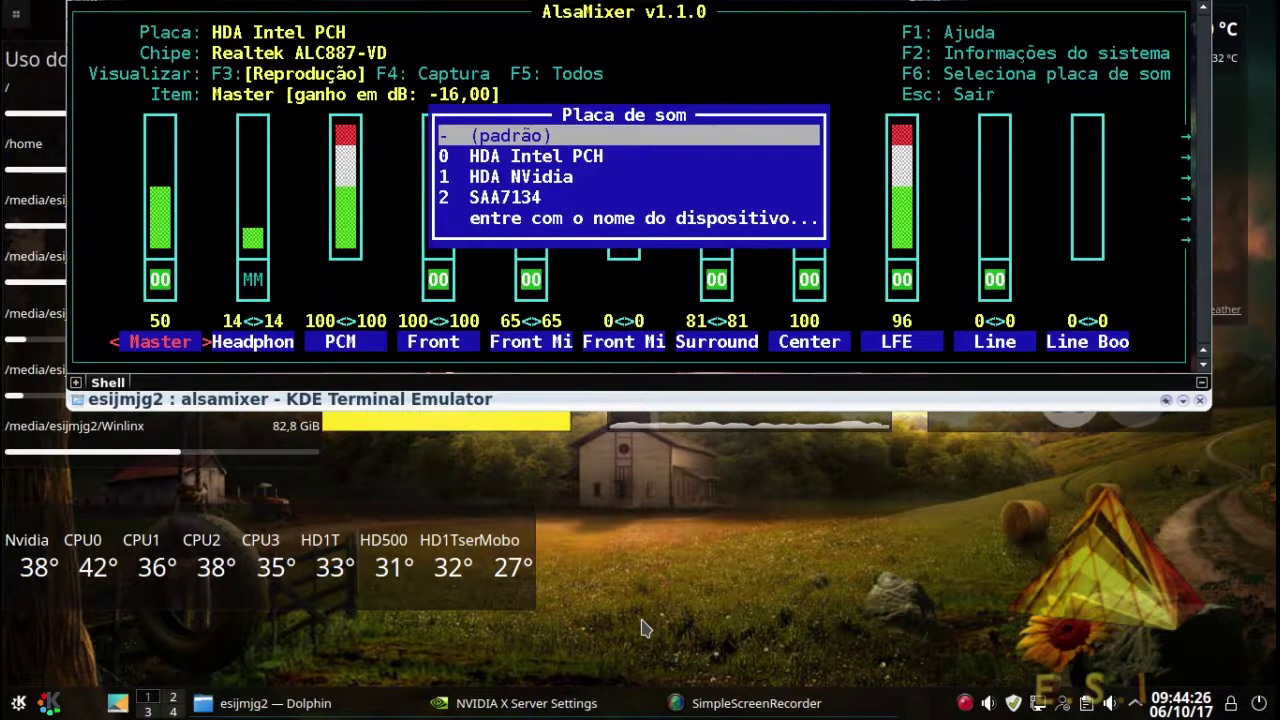
pyautogui.press('Down')
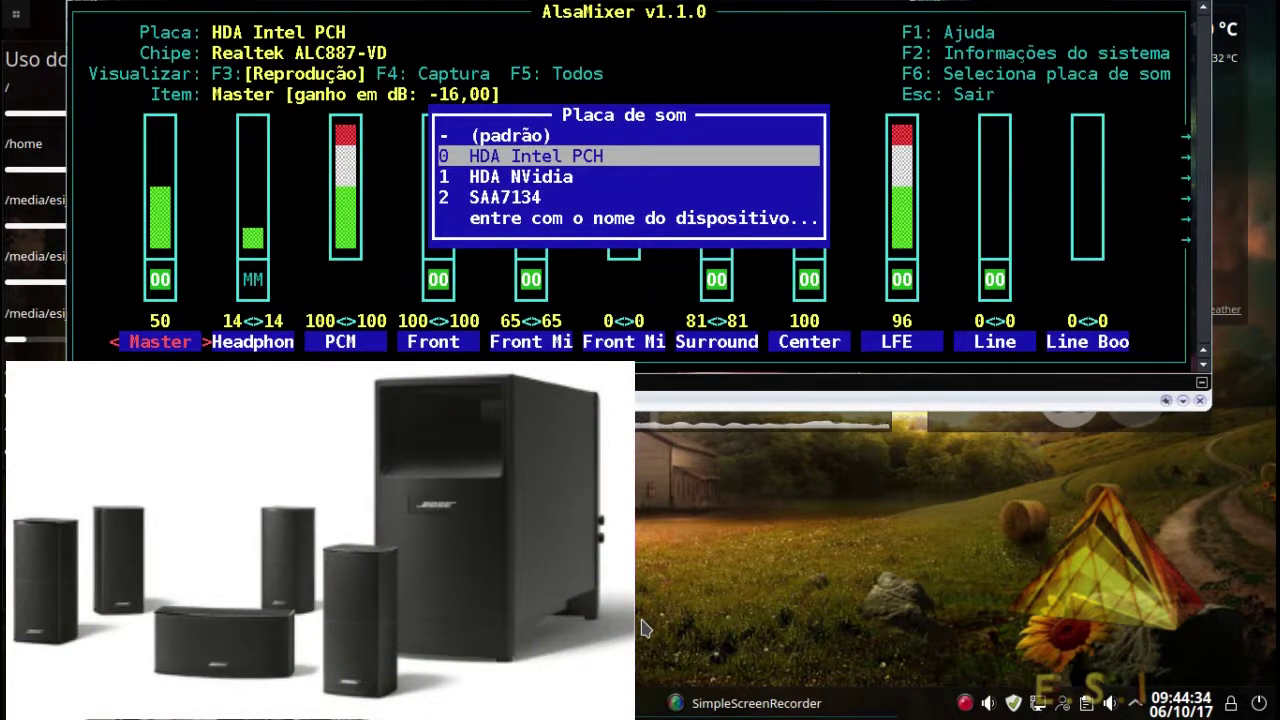
pyautogui.press('Down')
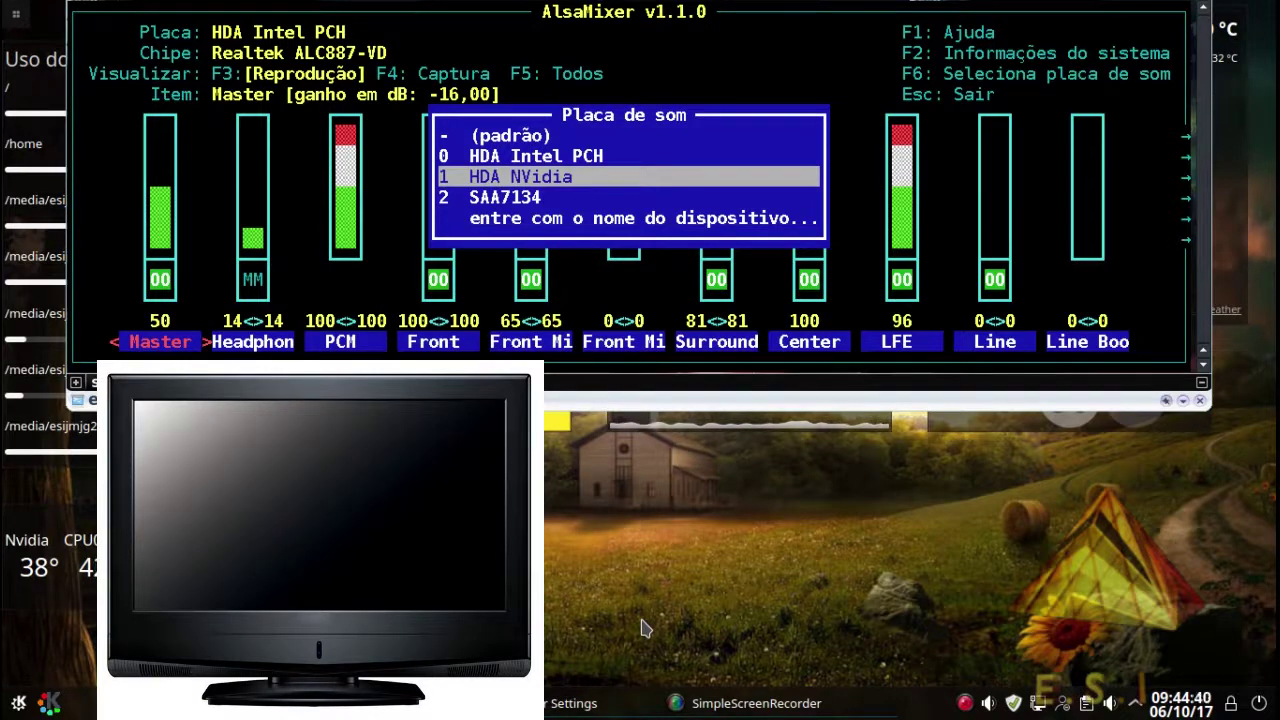
pyautogui.press('Down')
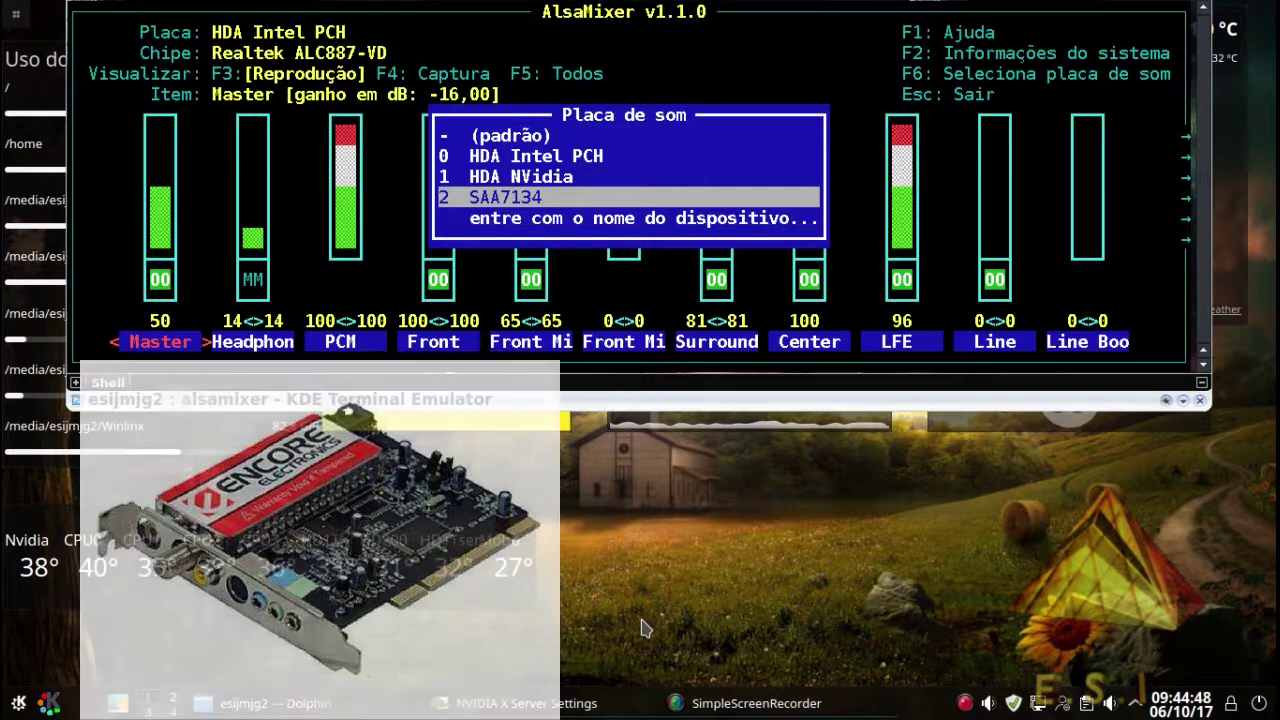
pyautogui.press('Return')
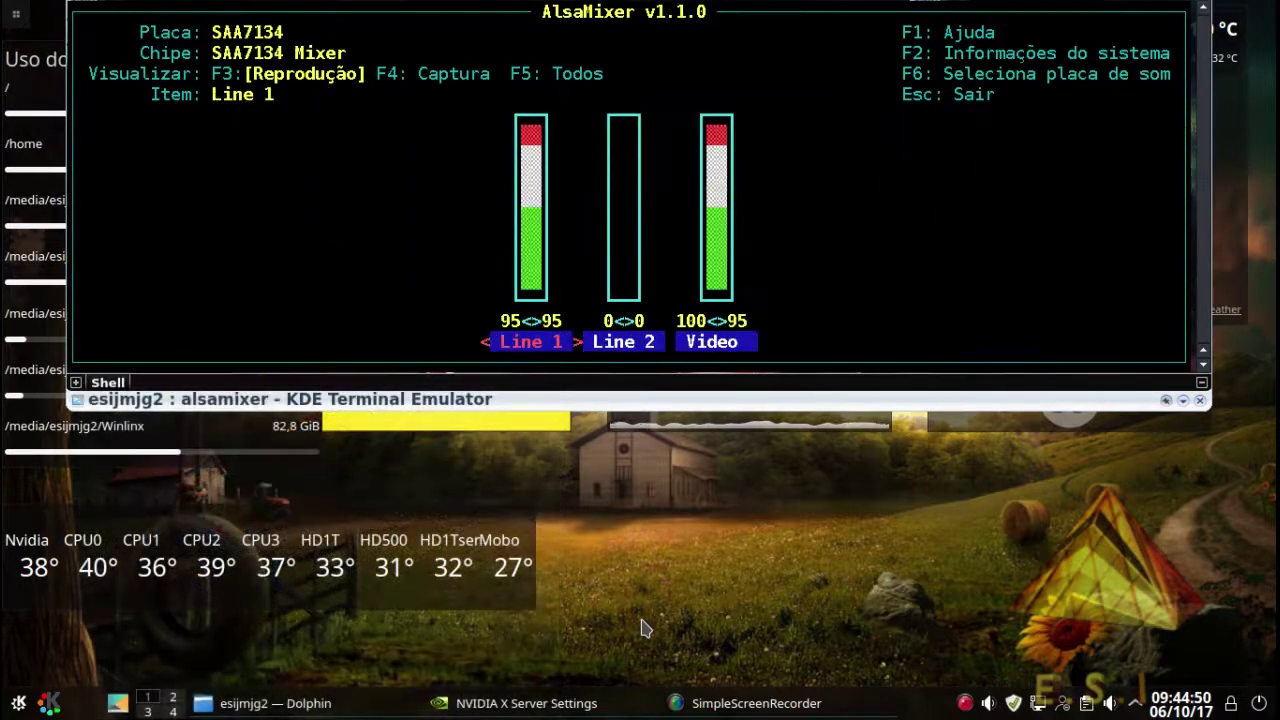
pyautogui.press('Right')
pyautogui.press('Right')
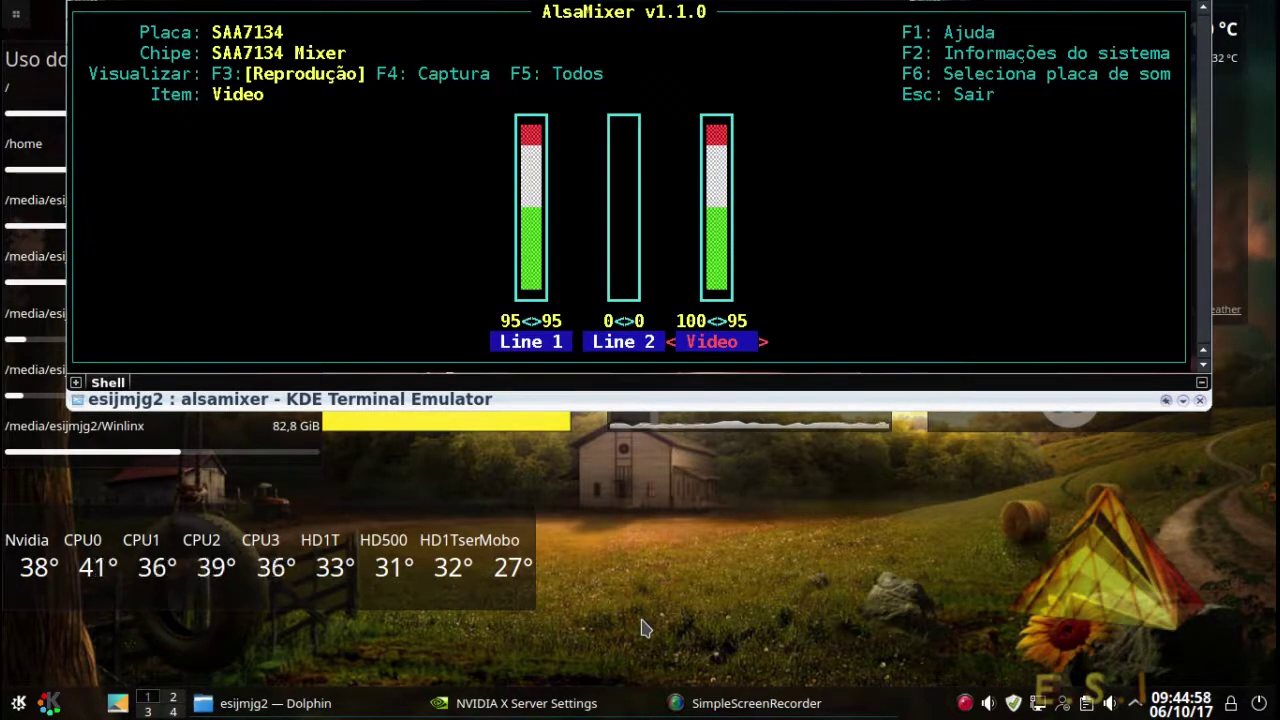
pyautogui.press('Left')
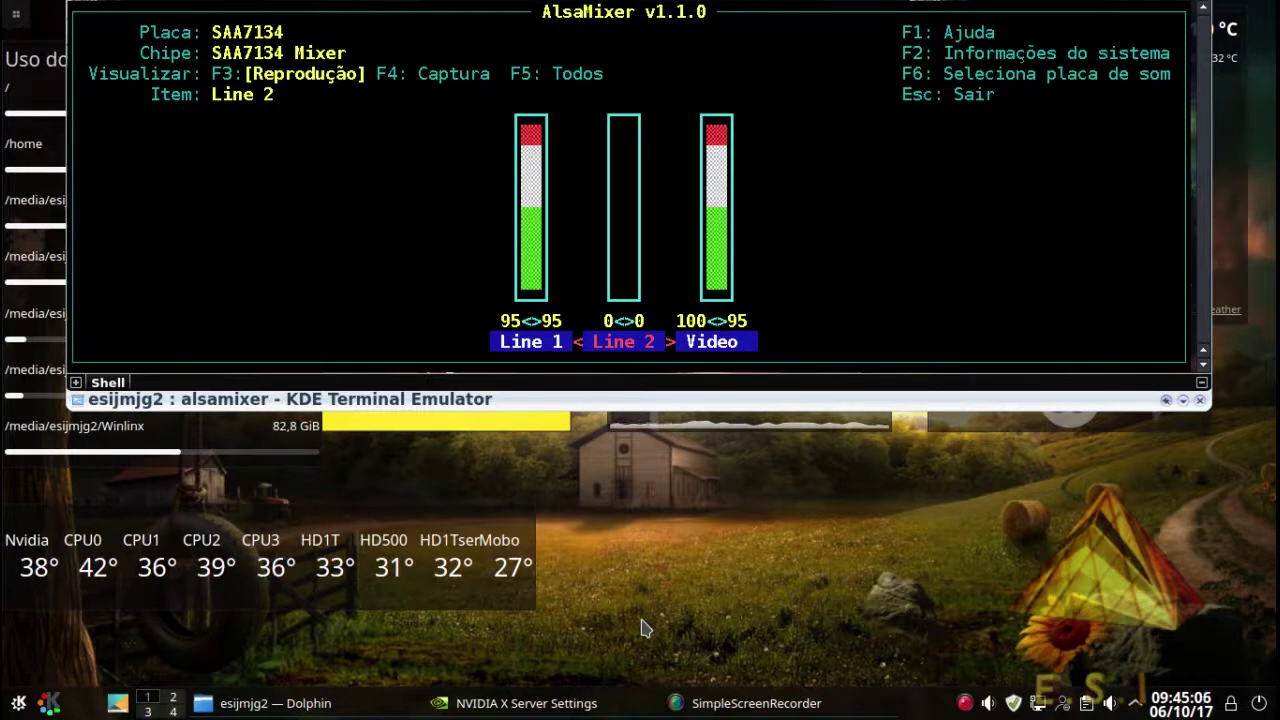
# Step: Switch AlsaMixer back to the HDA Intel PCH sound card
pyautogui.press('F6')
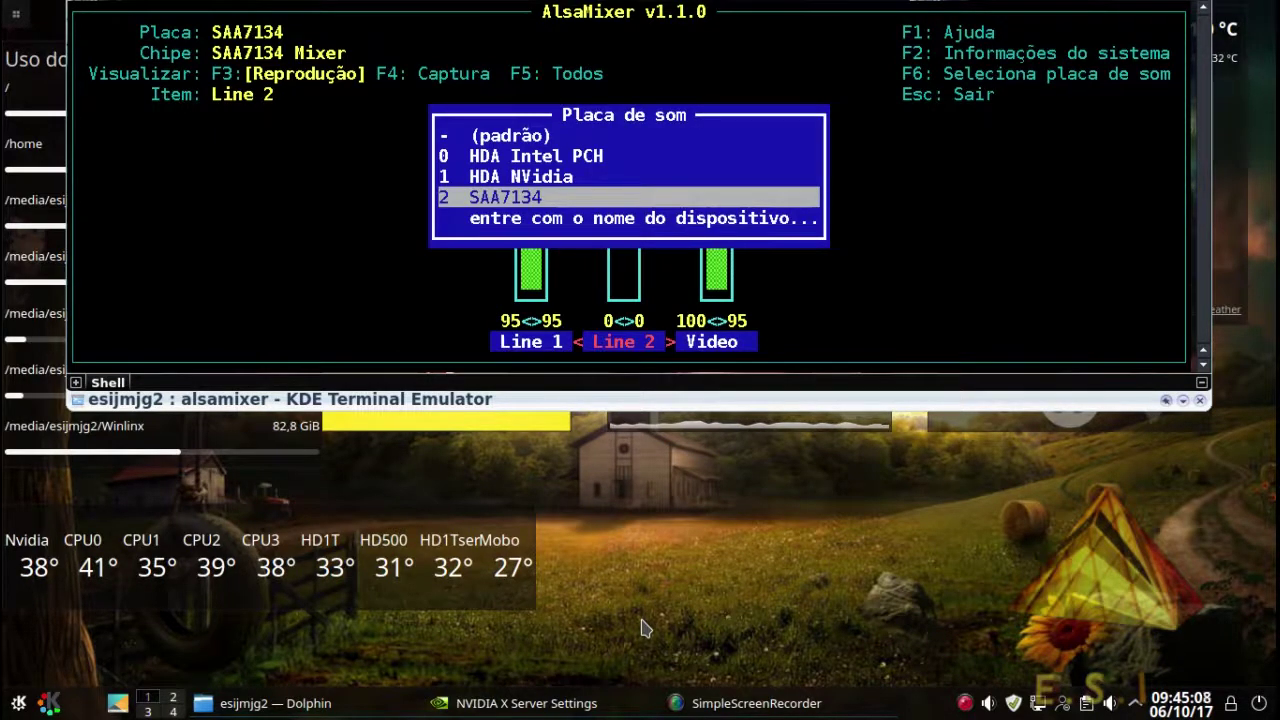
pyautogui.press('Up')
pyautogui.press('Up')
pyautogui.press('Return')
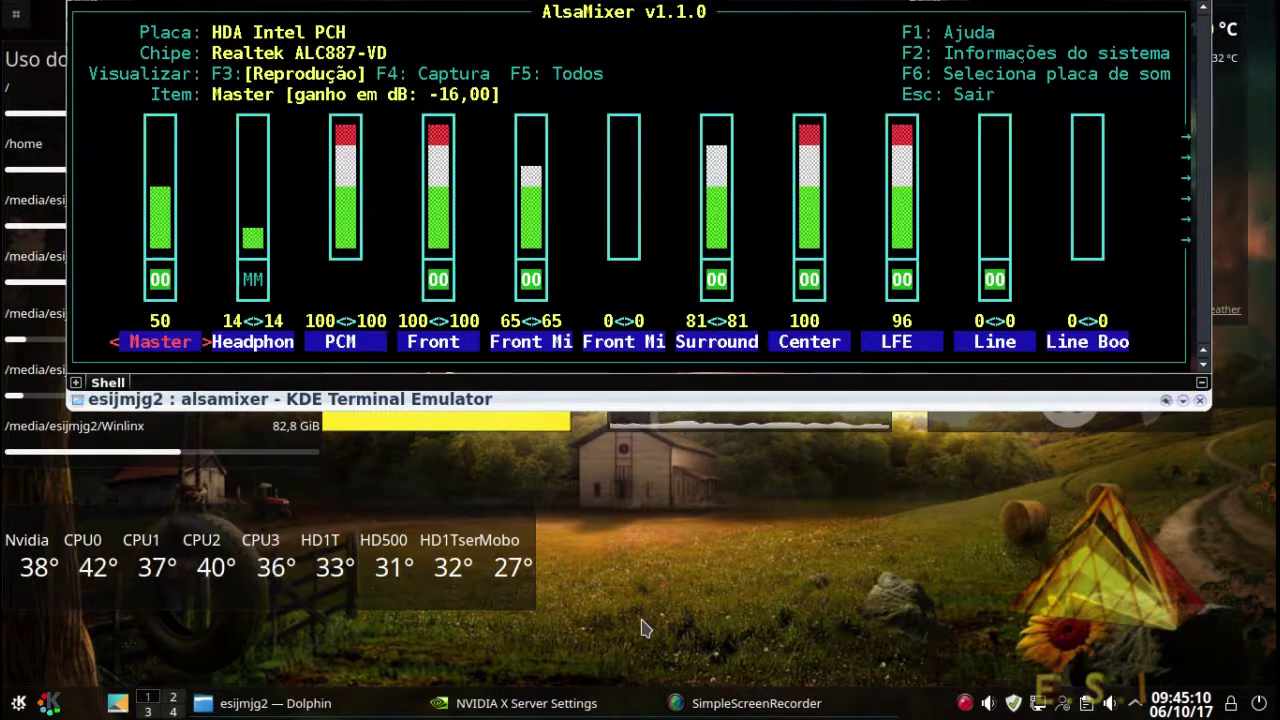
# Step: Go through the HDA Intel PCH playback channels from Master to Line, and quit AlsaMixer and hide the terminal
pyautogui.press('Right')
pyautogui.press('Right')
pyautogui.press('Right')
pyautogui.press('Right')
pyautogui.press('Right')
pyautogui.press('Right')
pyautogui.press('Right')
pyautogui.press('Right')
pyautogui.press('Right')
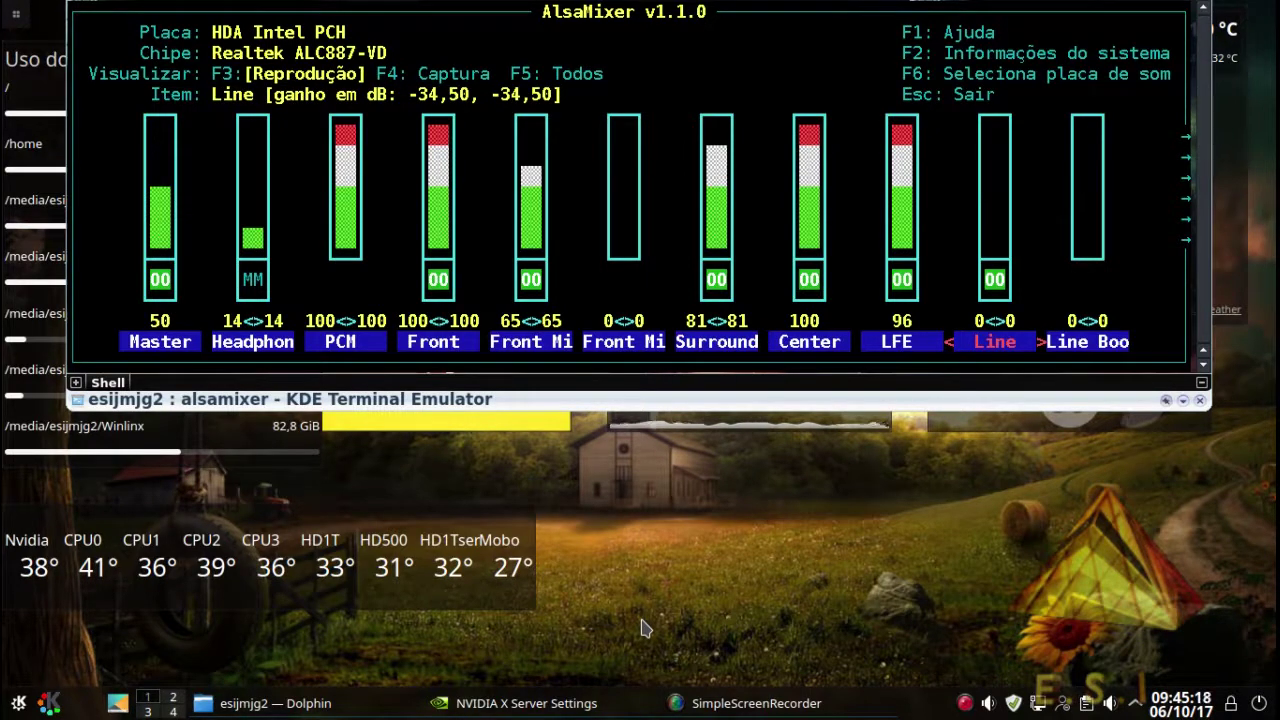
pyautogui.press('Escape')
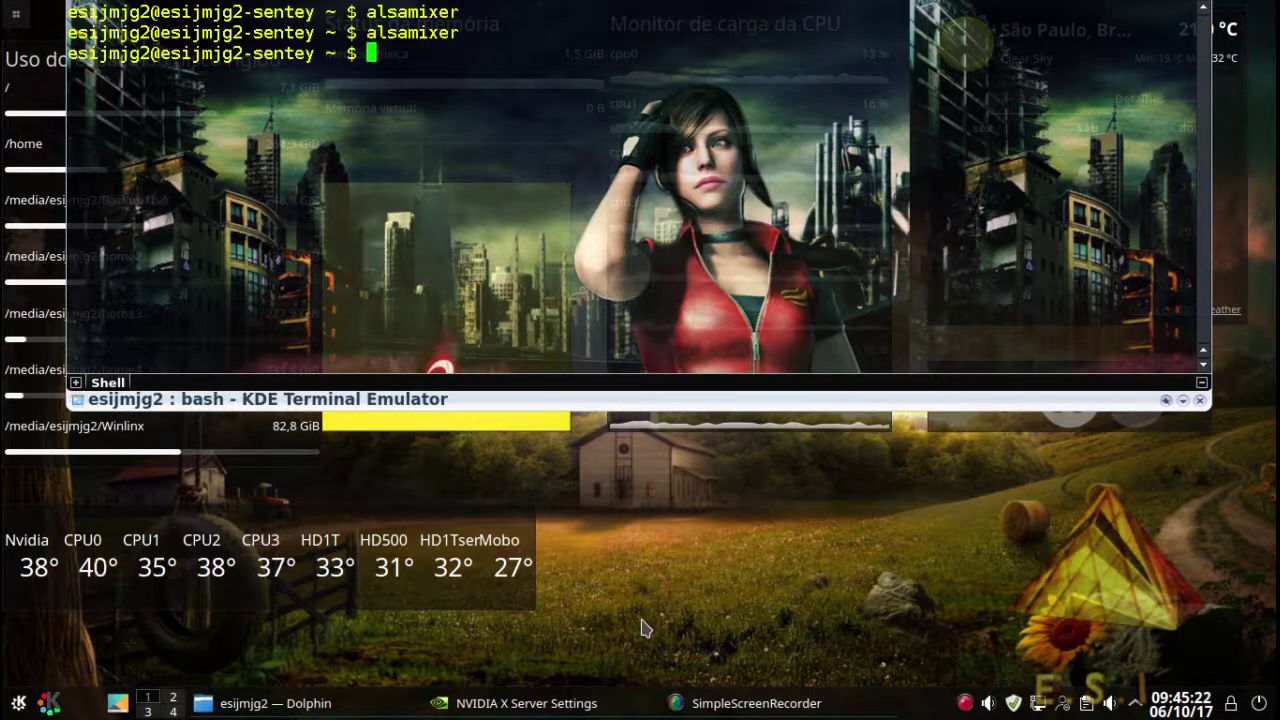
pyautogui.press('F12')
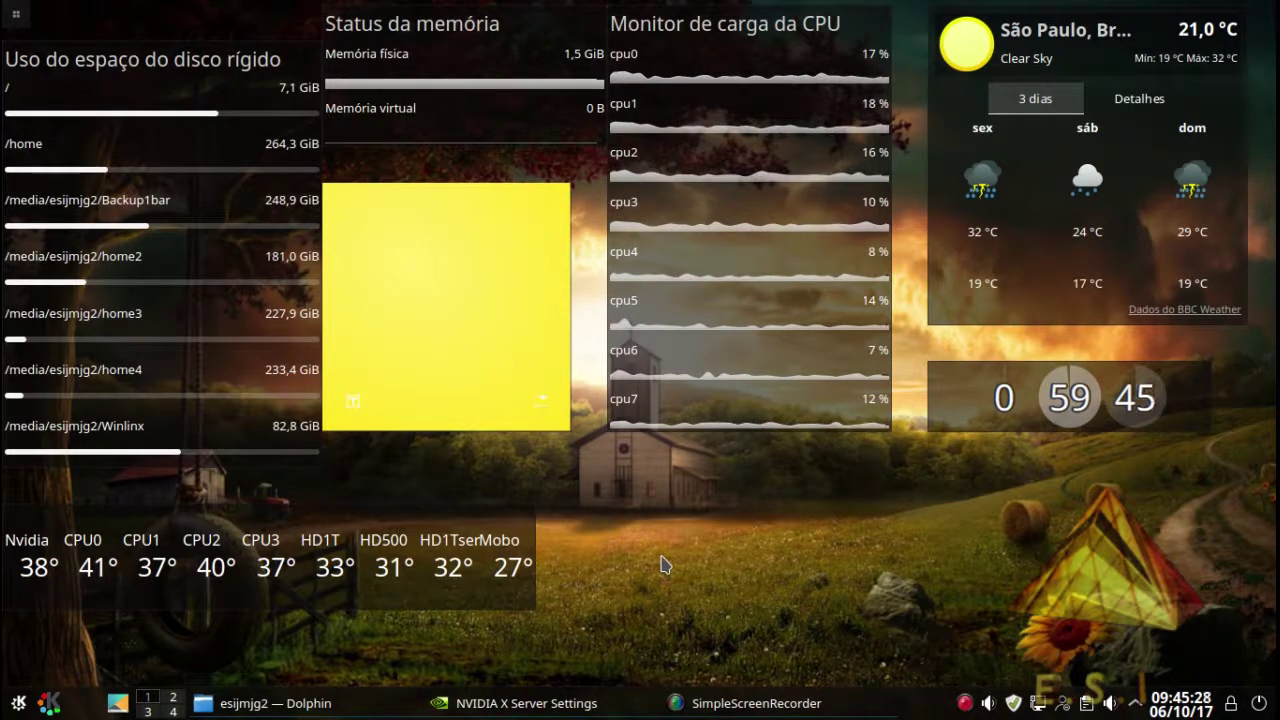
# Step: Search the application launcher for "conf", open Configurações do Sistema and bring its Hardware section into view
pyautogui.click(48, 705)
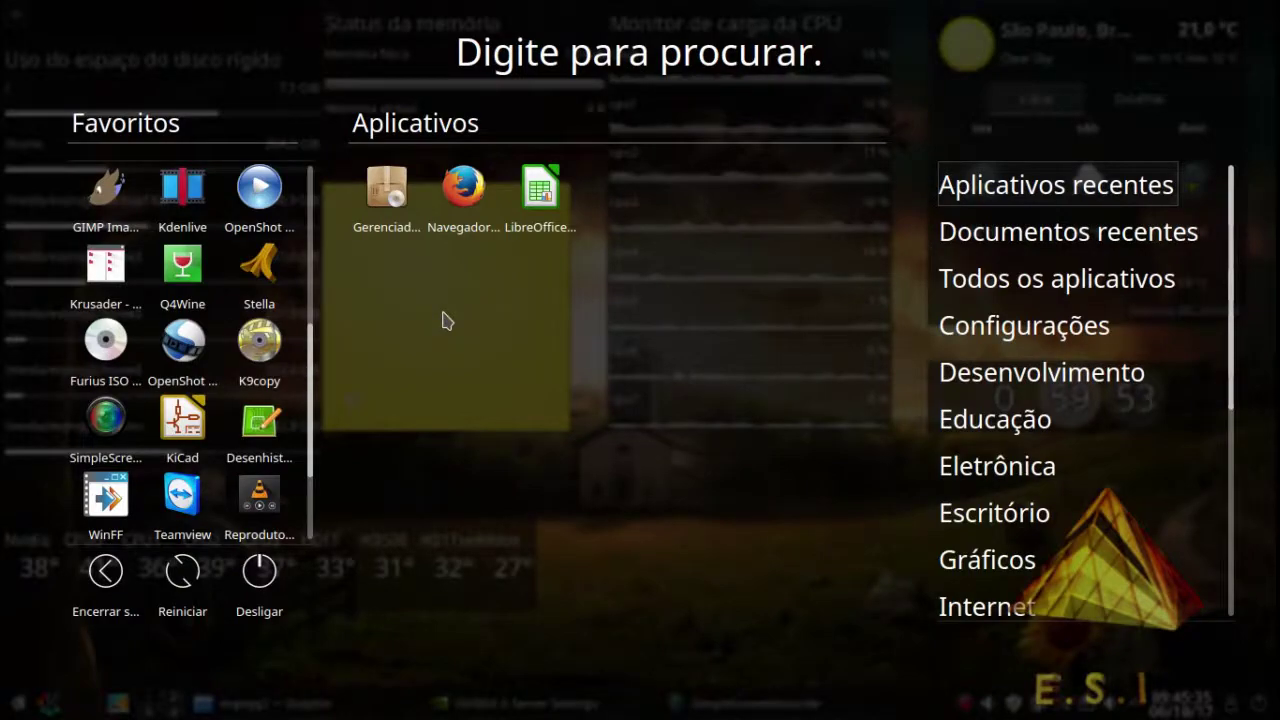
pyautogui.write('conf')
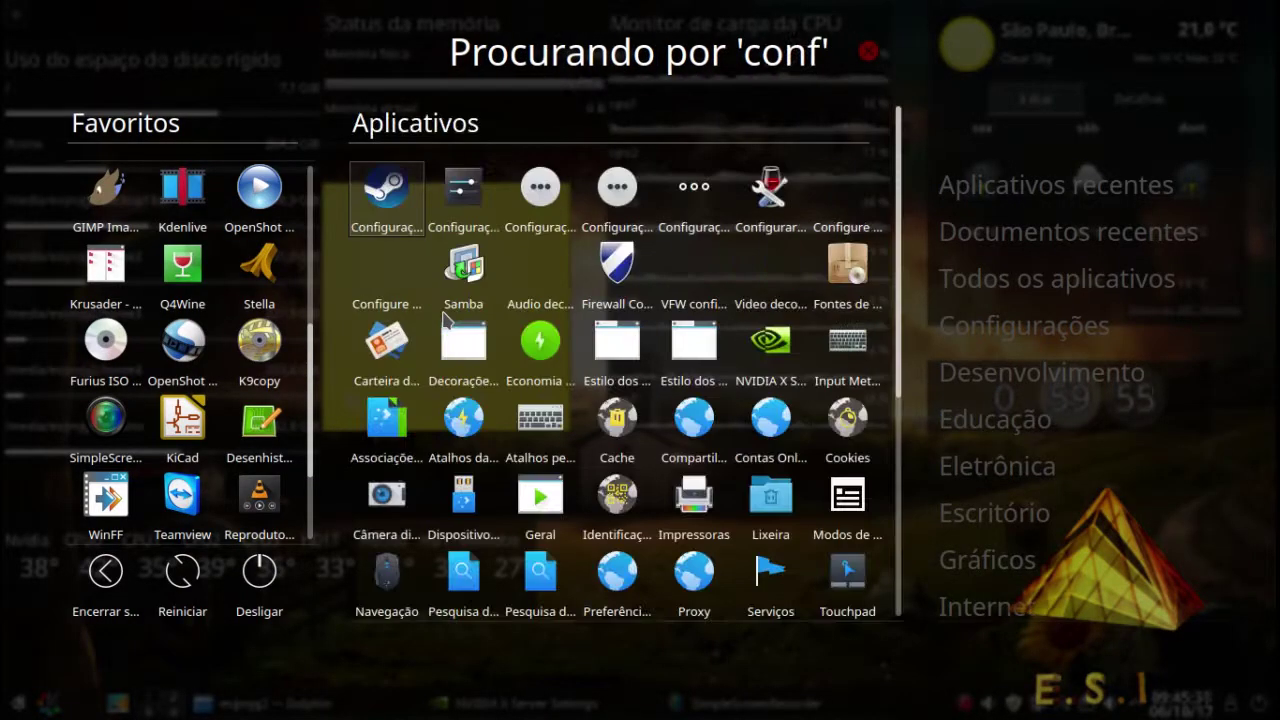
pyautogui.click(480, 190)
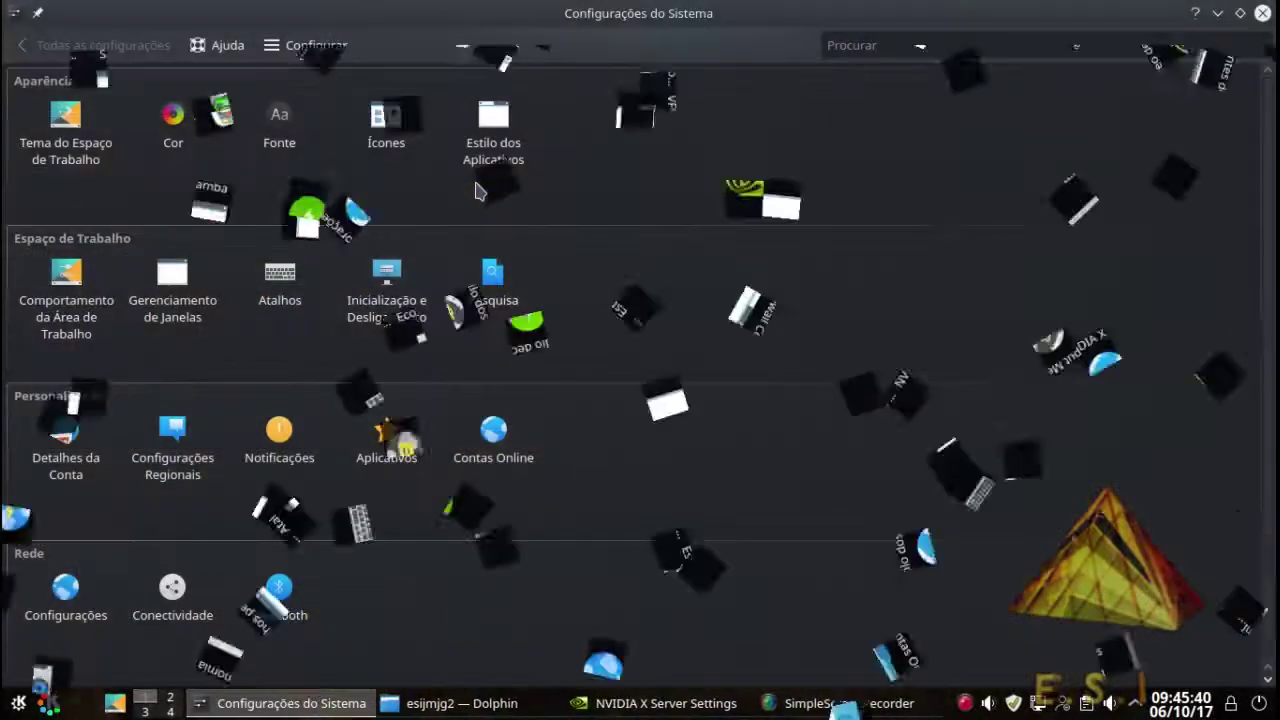
pyautogui.scroll(-3, 380, 250)
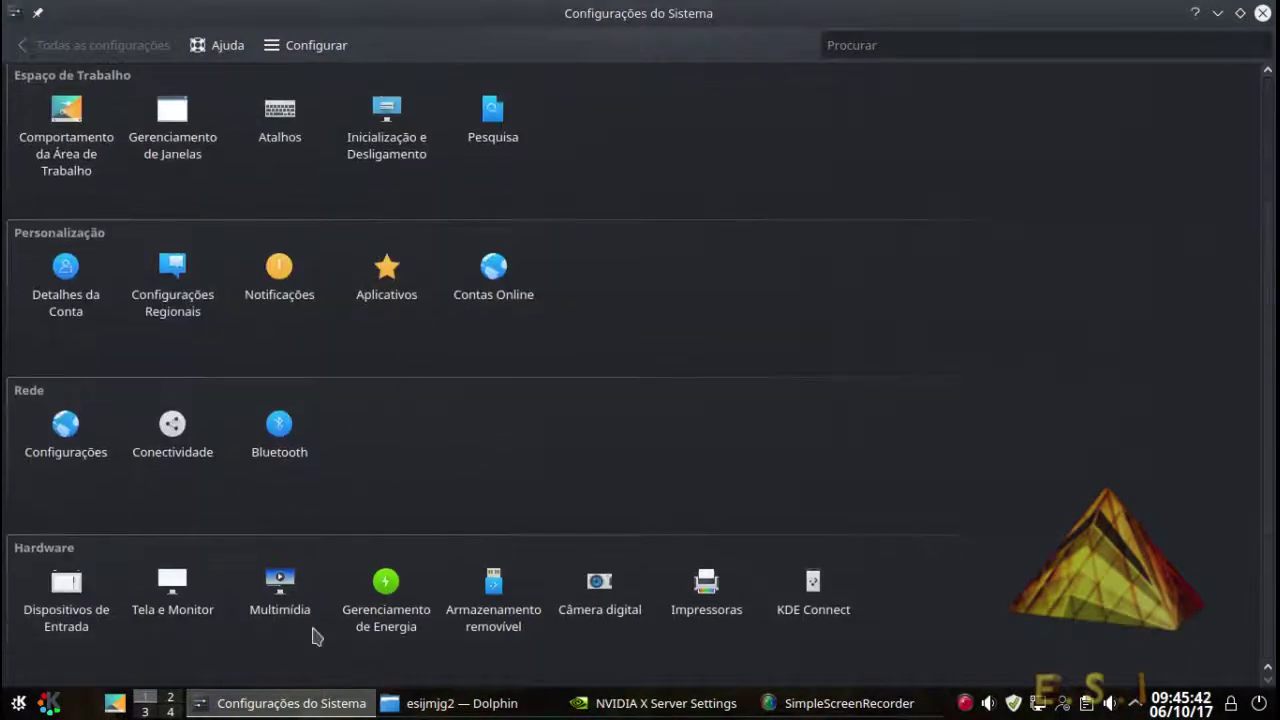
# Step: Open the Multimídia settings and bring up the audio hardware configuration of Phonon's Áudio e vídeo module
pyautogui.moveTo(305, 608)
pyautogui.click(292, 600)
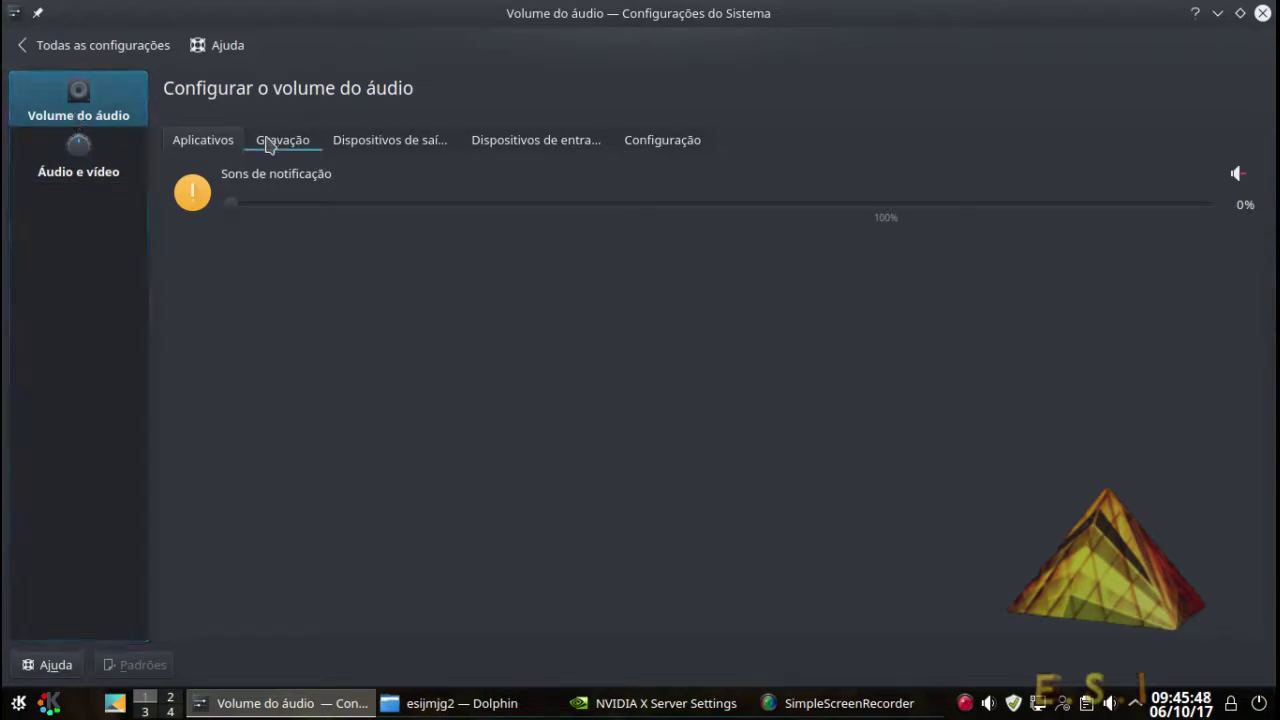
pyautogui.click(78, 177)
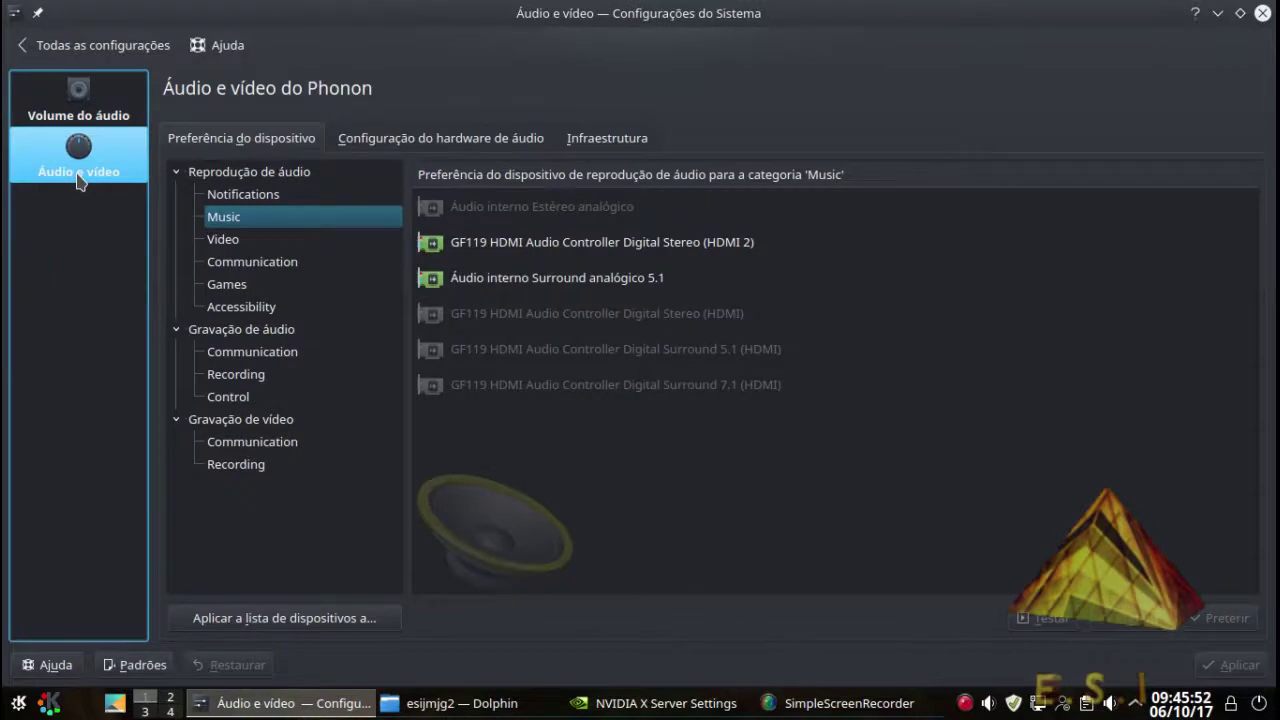
pyautogui.click(432, 140)
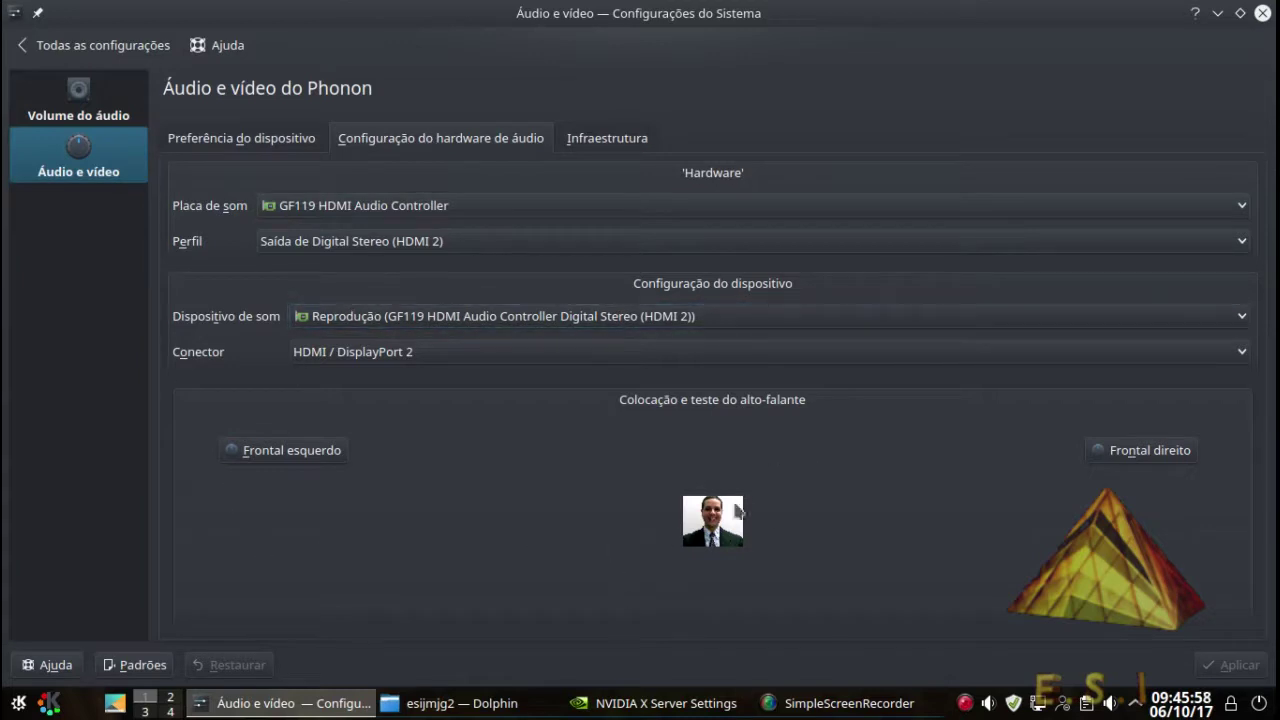
# Step: Examine the hardware configuration of the Áudio interno and SAA7134/SAA7135HL Video Broadcast Decoder sound cards
pyautogui.click(372, 206)
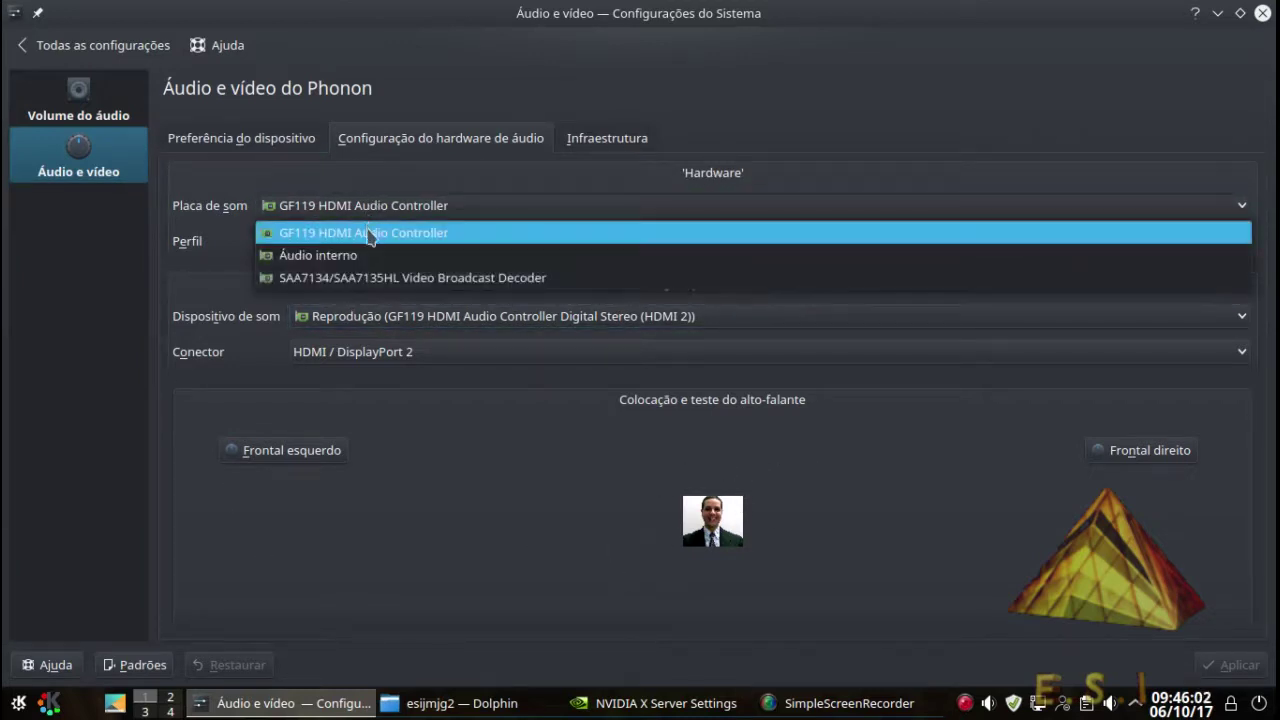
pyautogui.click(423, 258)
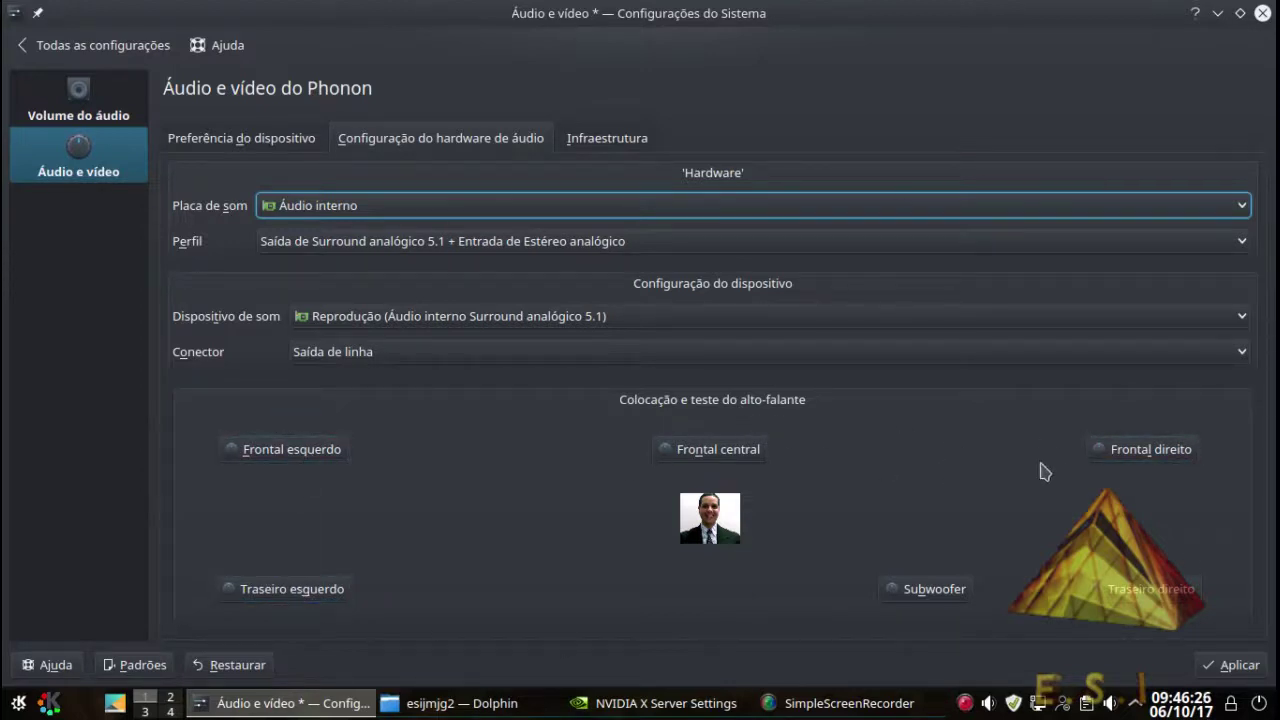
pyautogui.click(372, 207)
pyautogui.click(377, 289)
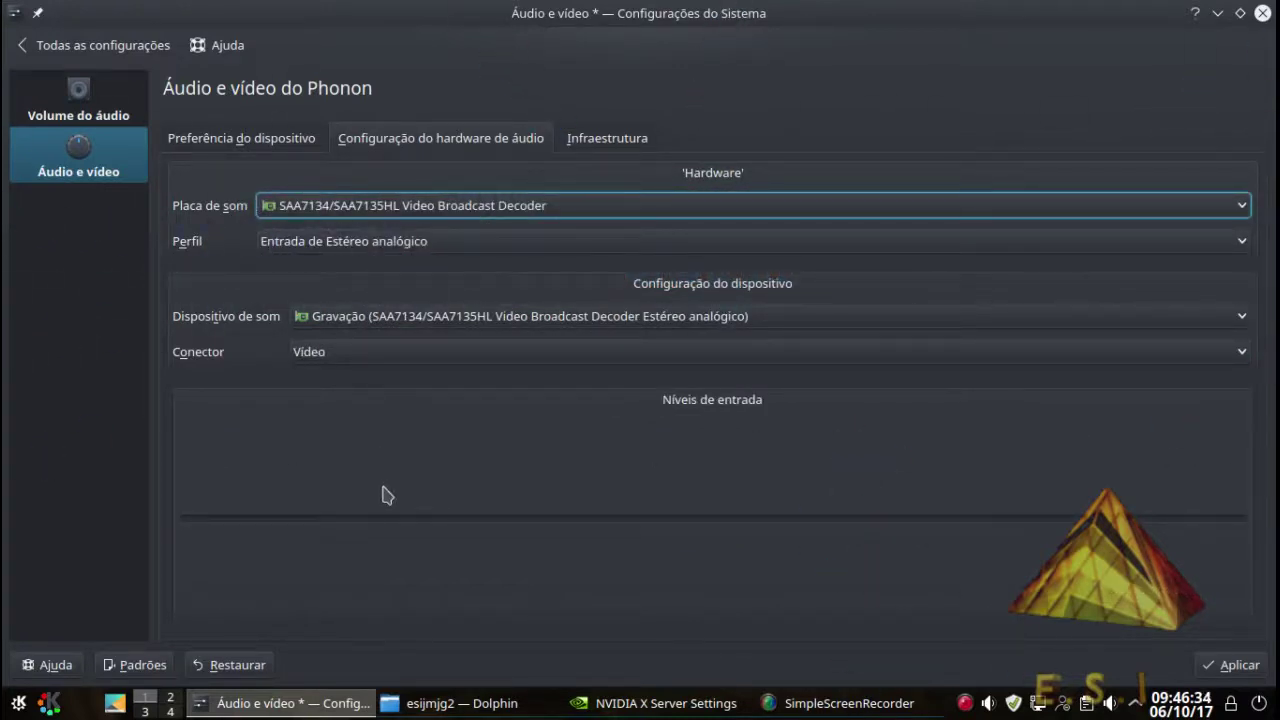
# Step: Select the GF119 HDMI Audio Controller sound card and test its Frontal esquerdo and Frontal direito speakers
pyautogui.click(586, 211)
pyautogui.click(571, 231)
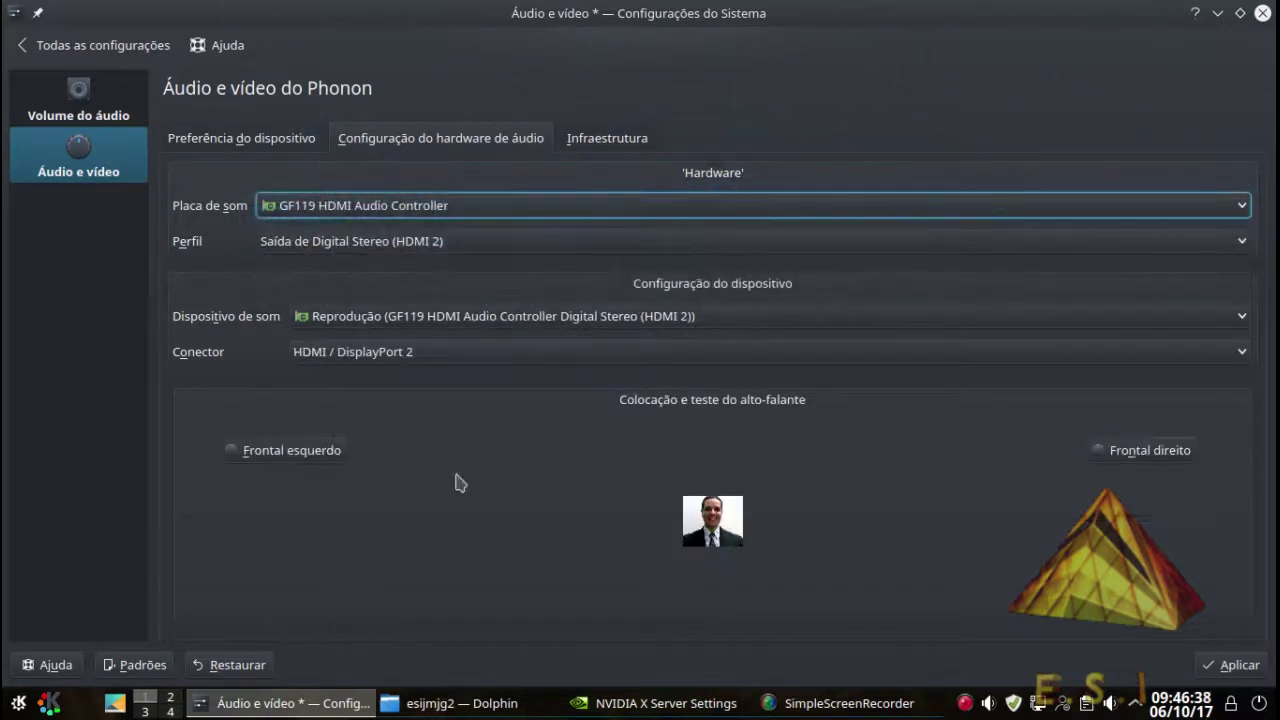
pyautogui.click(287, 452)
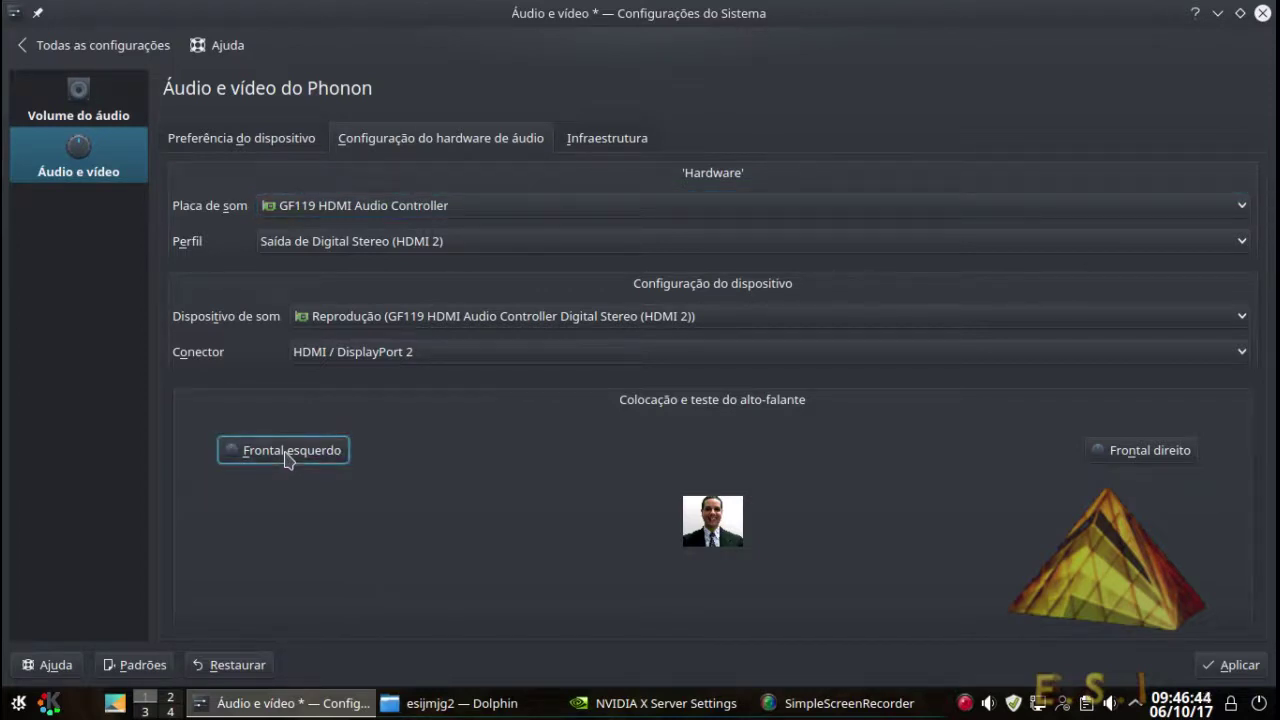
pyautogui.click(1161, 462)
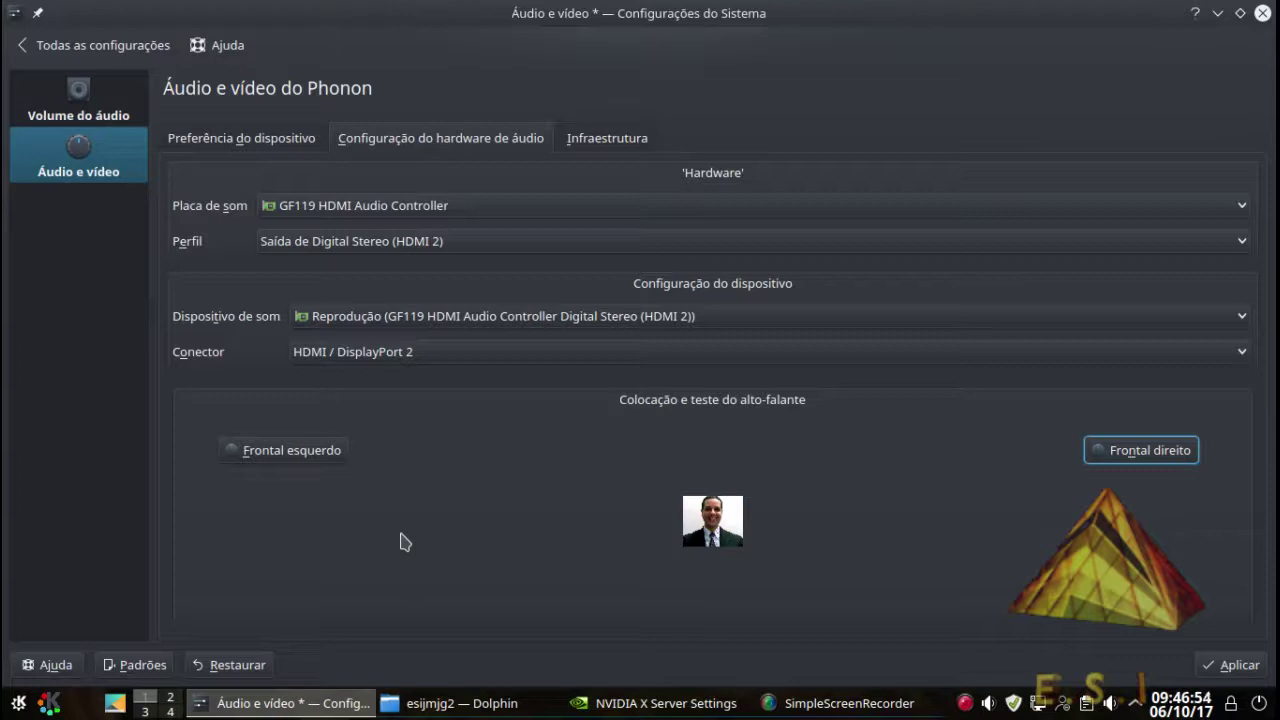
# Step: Select the Áudio interno sound card and test its surround speakers, from the front and rear pairs to the Subwoofer
pyautogui.click(480, 215)
pyautogui.click(480, 256)
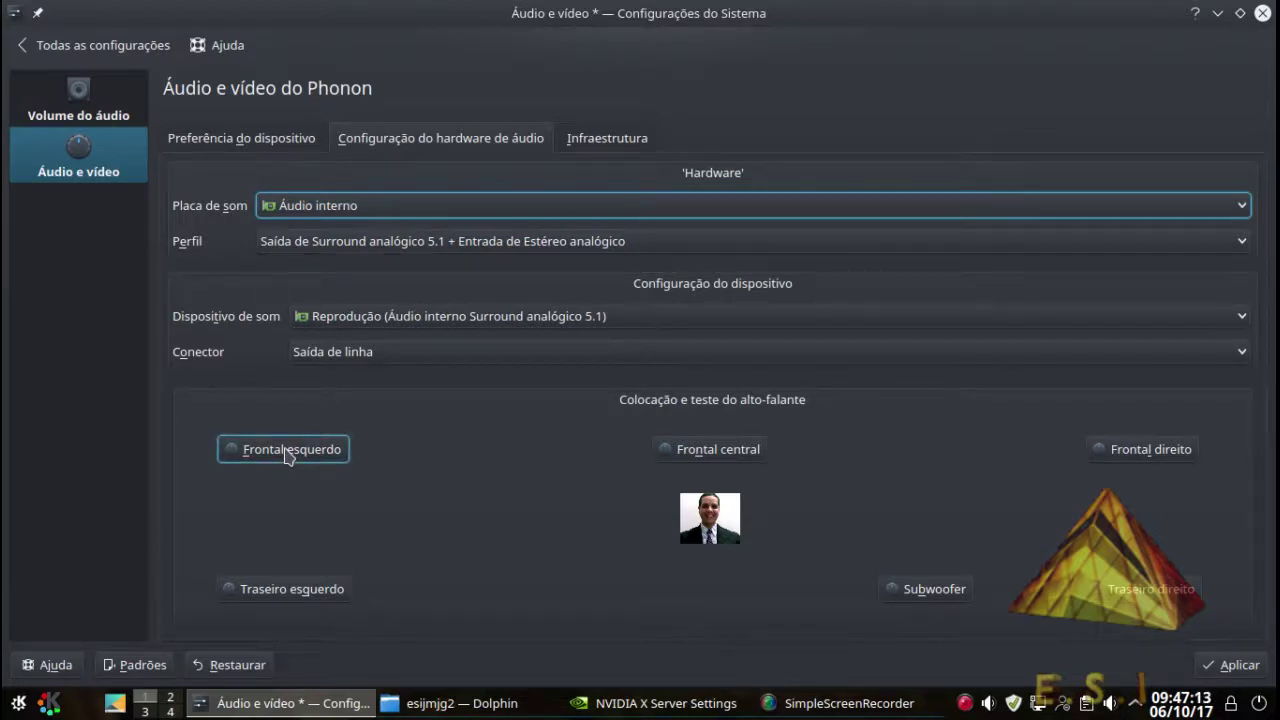
pyautogui.click(287, 452)
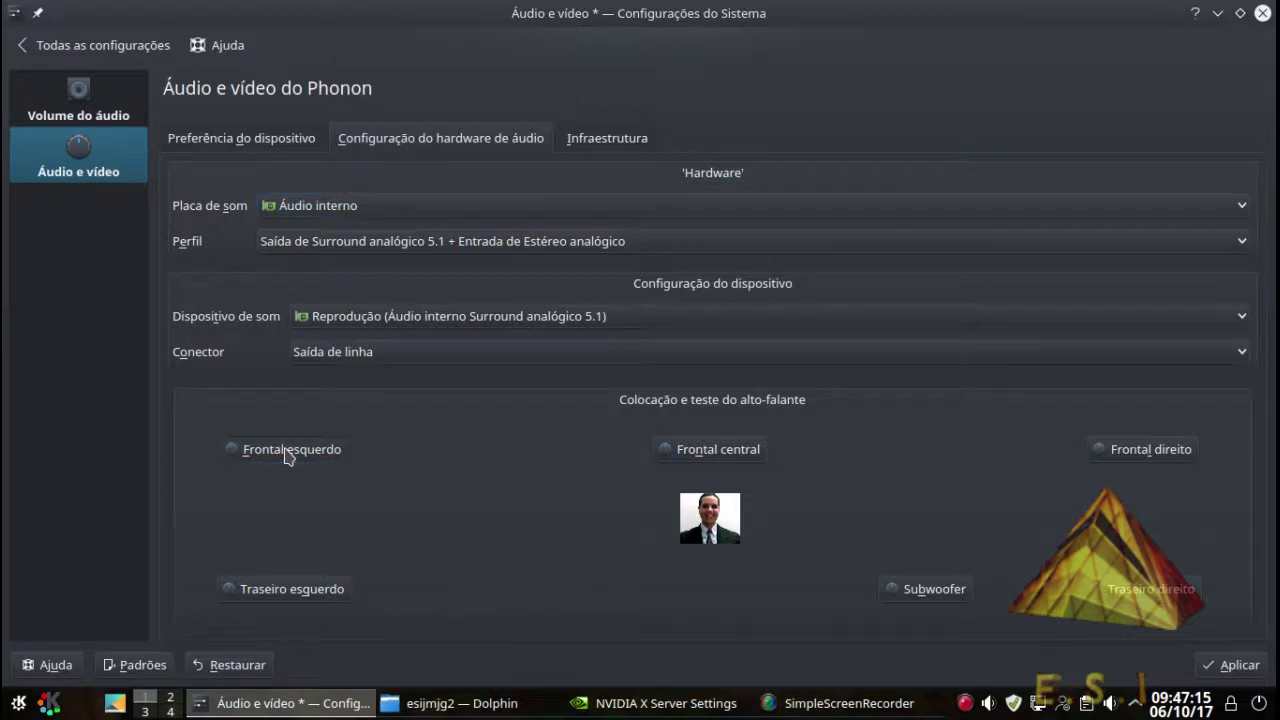
pyautogui.click(287, 452)
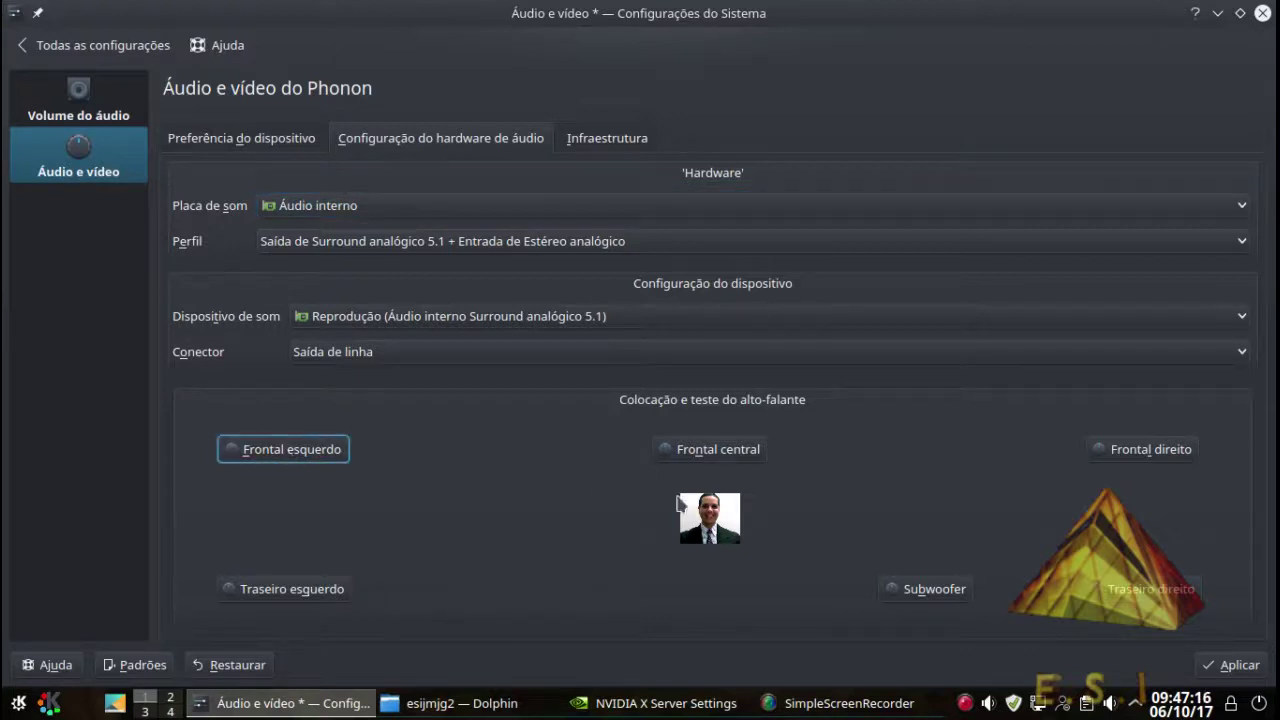
pyautogui.click(1125, 460)
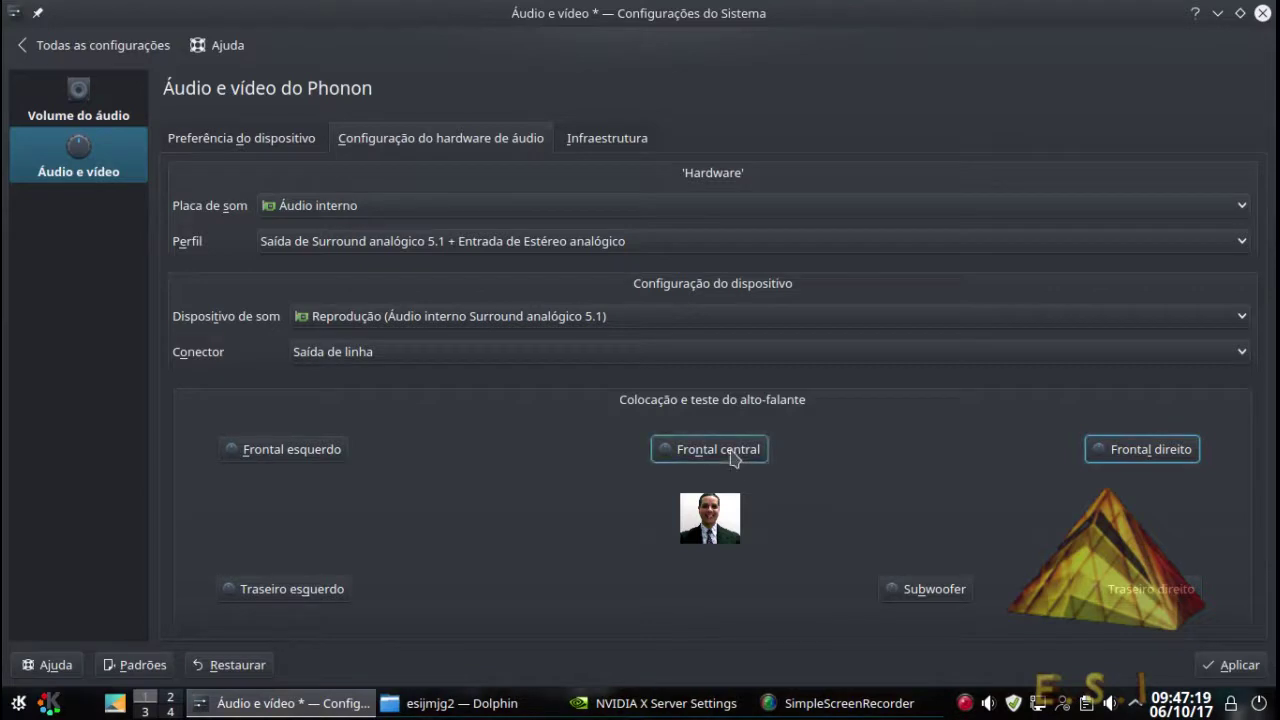
pyautogui.click(295, 595)
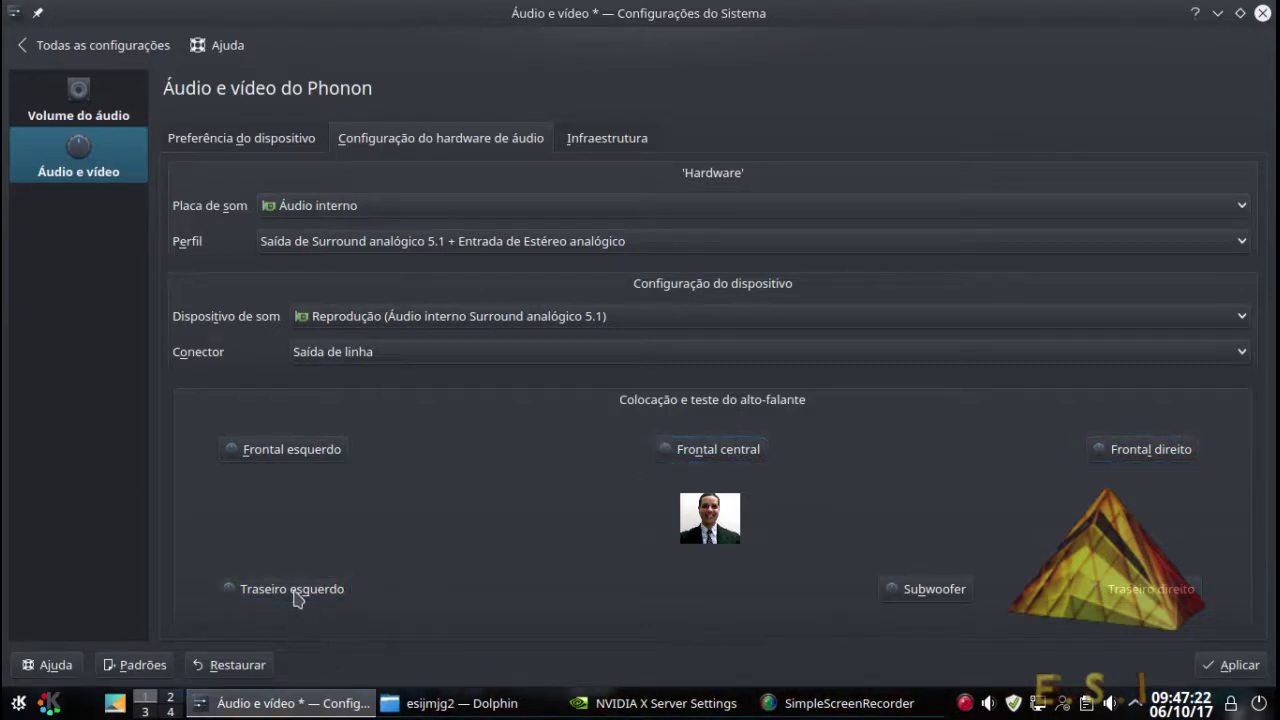
pyautogui.click(1175, 588)
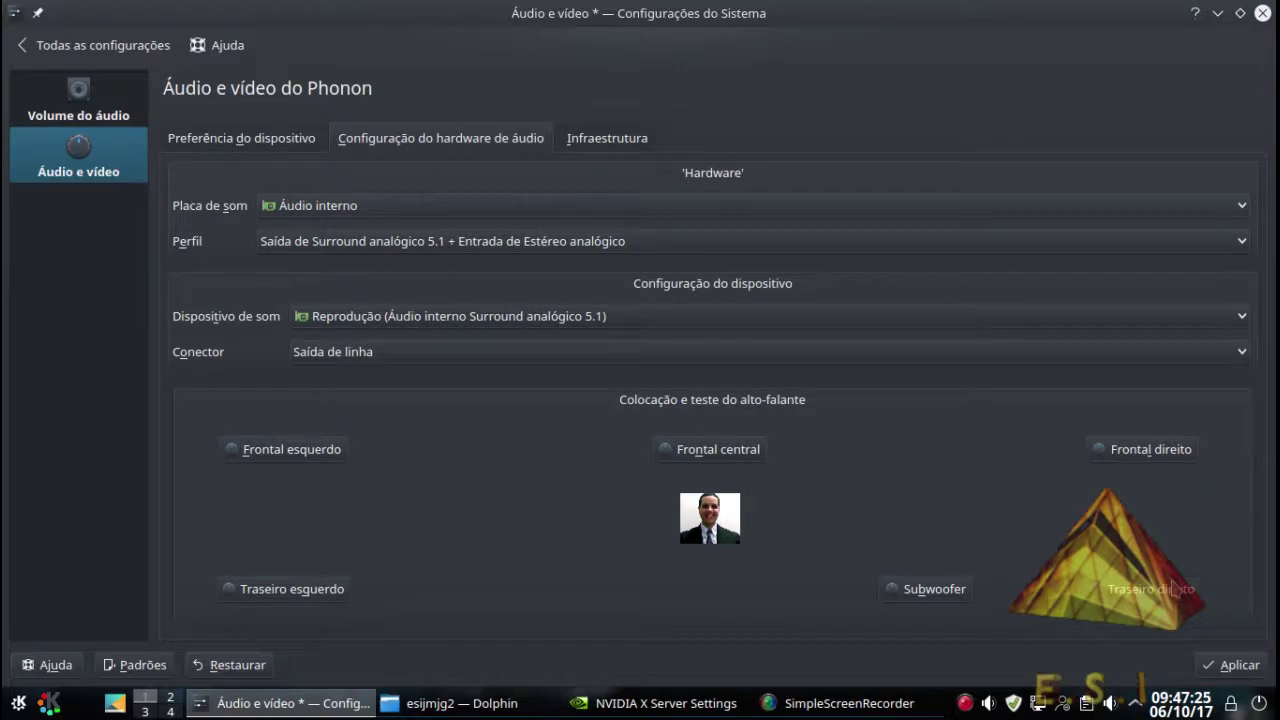
pyautogui.click(893, 596)
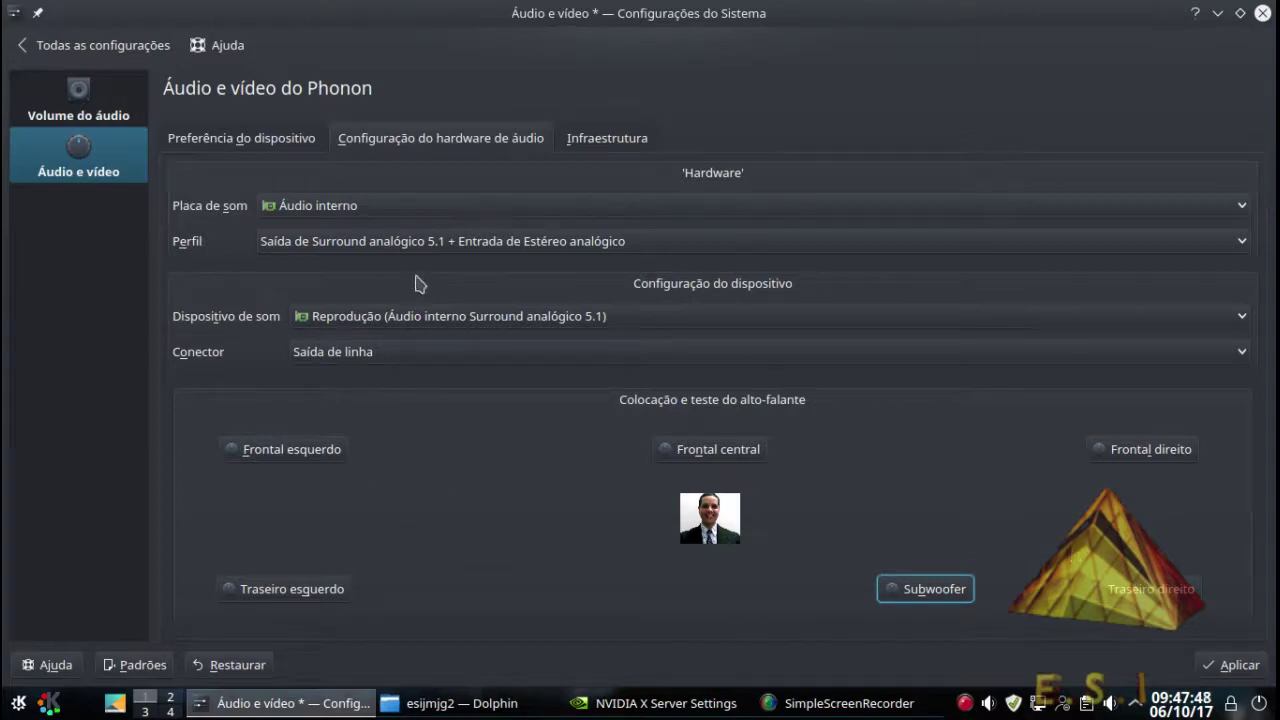
# Step: Set the sound card back to GF119 HDMI Audio Controller and check Phonon's Infraestrutura settings
pyautogui.click(402, 210)
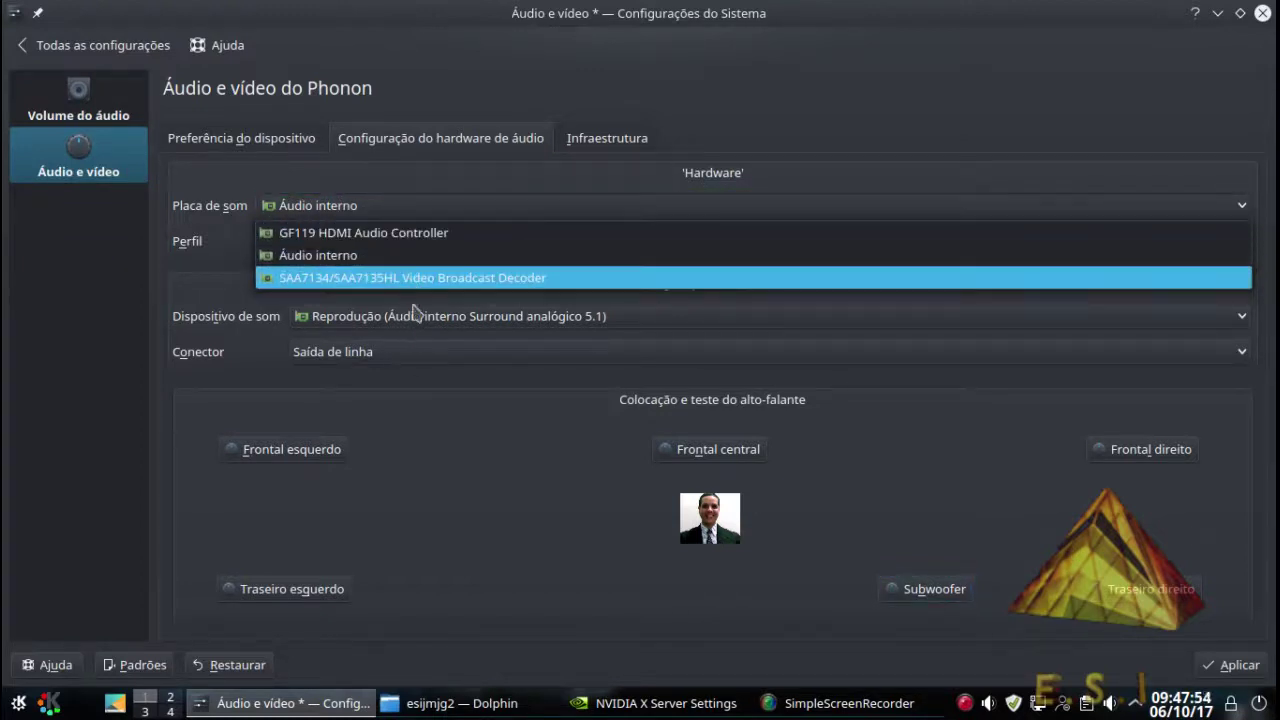
pyautogui.click(407, 233)
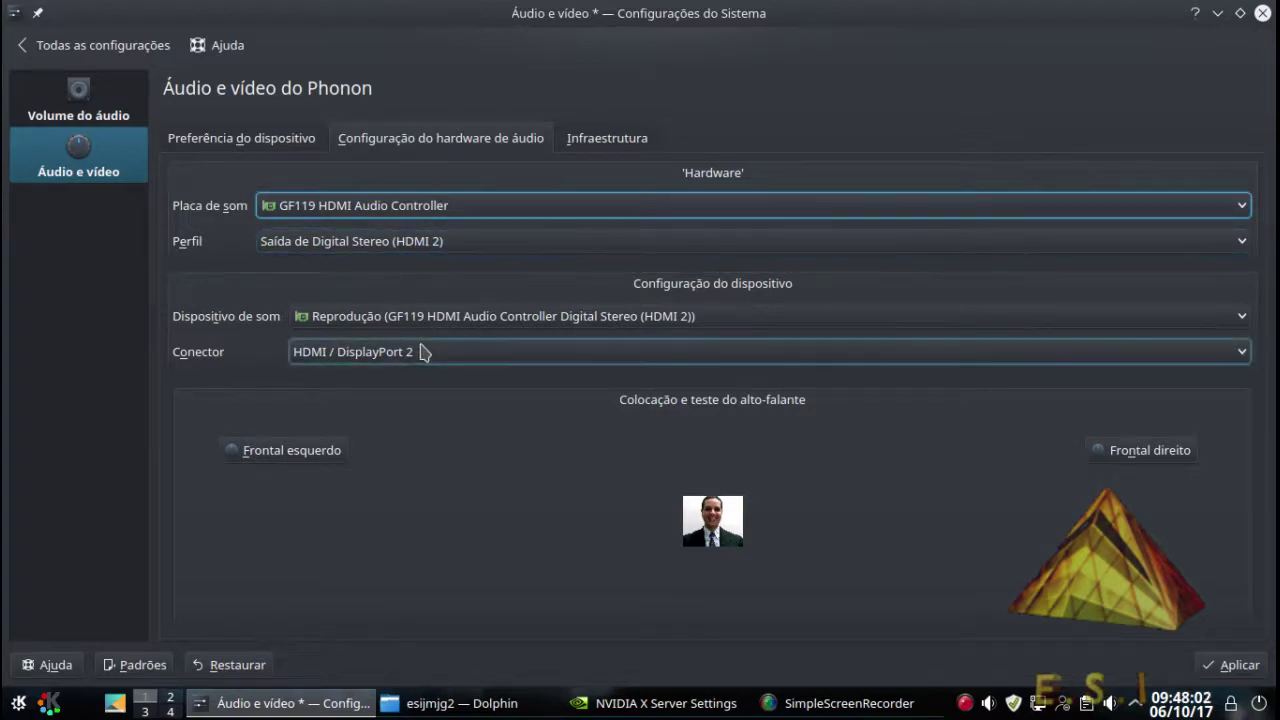
pyautogui.click(644, 142)
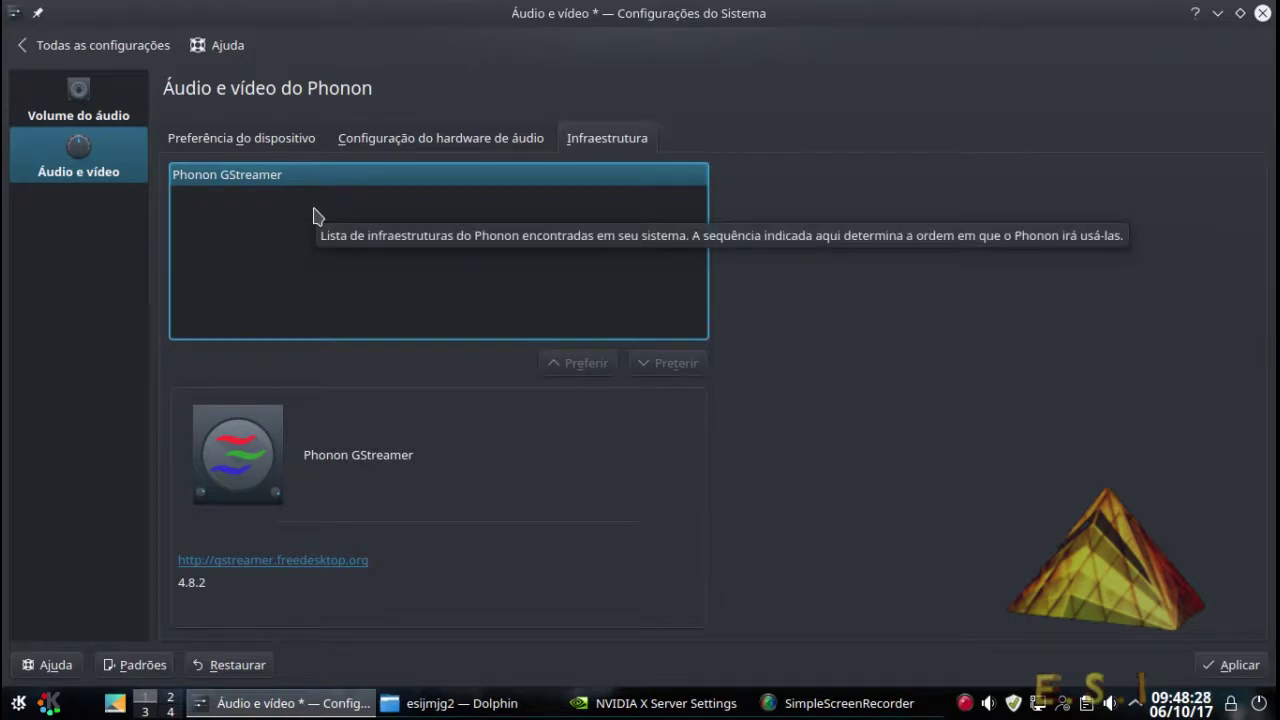
pyautogui.click(458, 143)
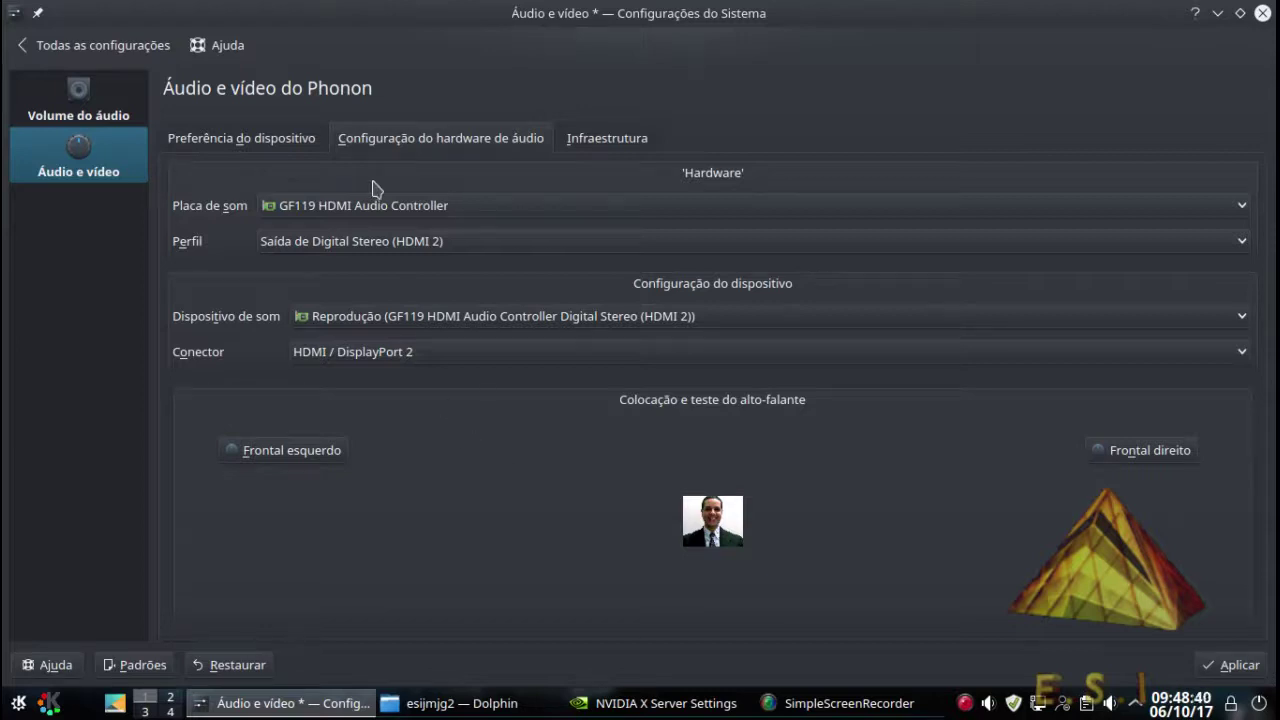
# Step: In the playback device preferences for Music, move Áudio interno Surround analógico 5.1 above GF119 HDMI Audio Controller Digital Stereo (HDMI 2)
pyautogui.click(297, 142)
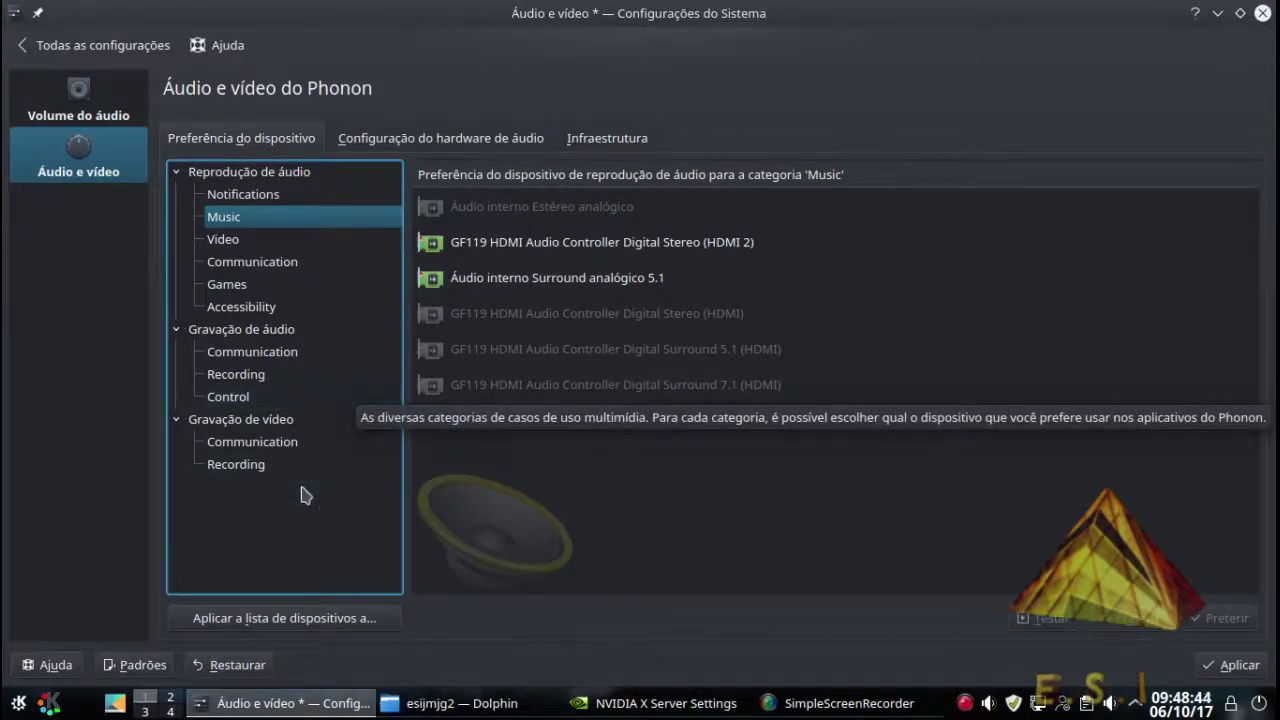
pyautogui.click(243, 197)
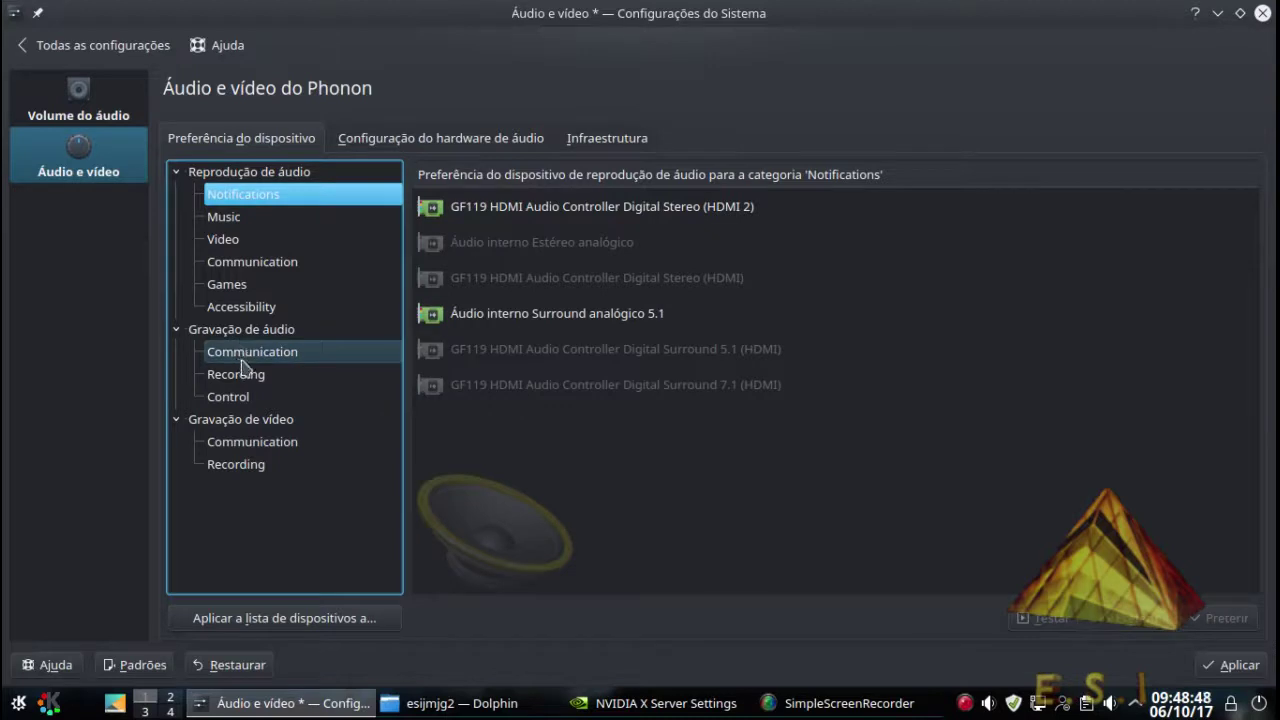
pyautogui.click(257, 222)
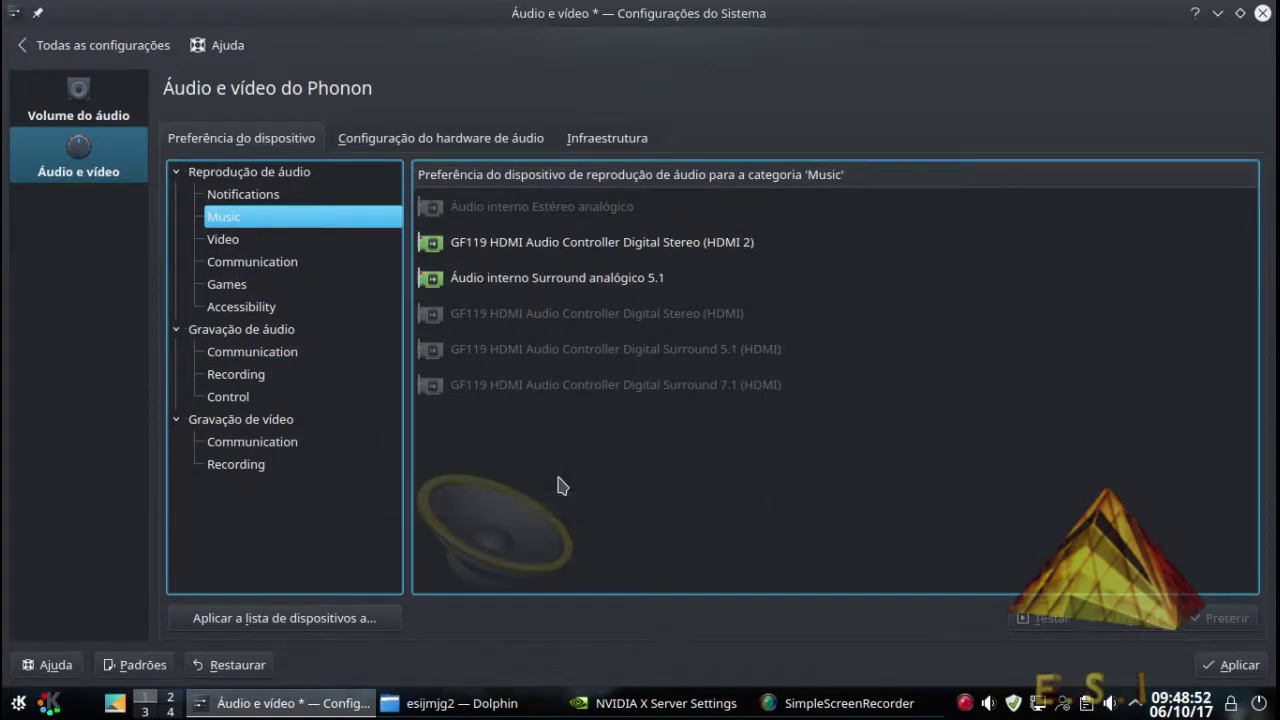
pyautogui.click(617, 247)
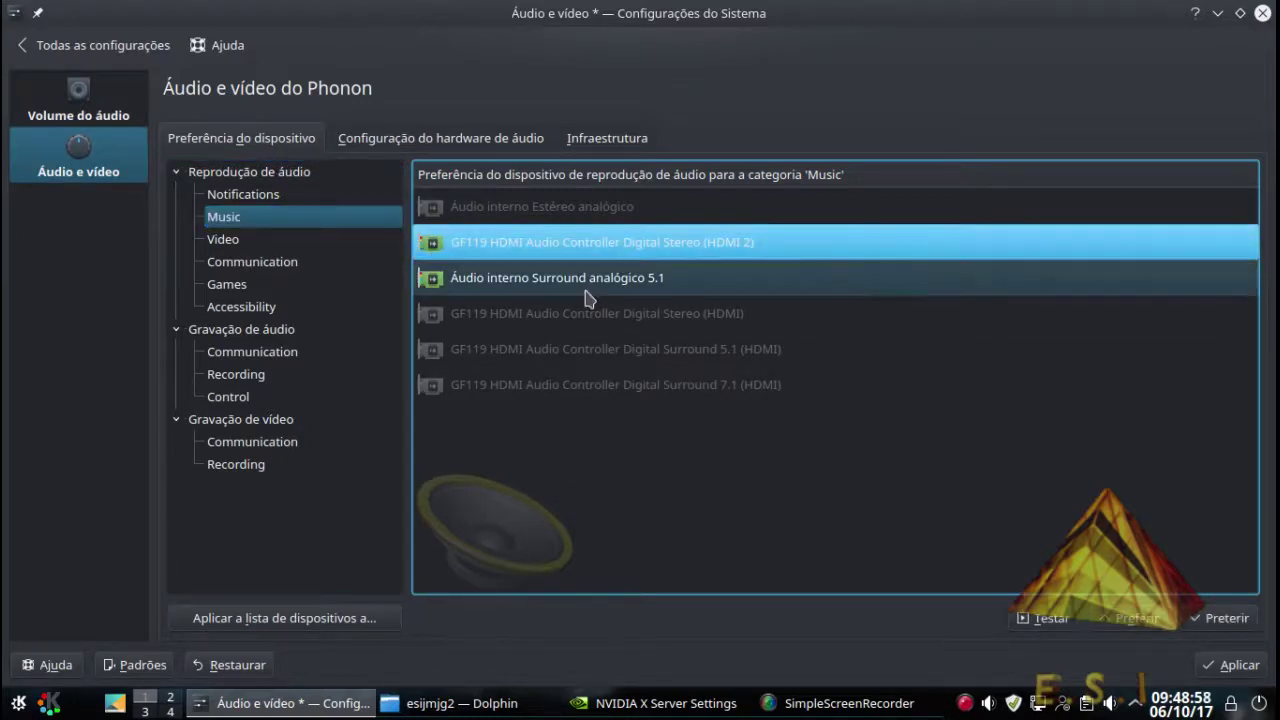
pyautogui.click(592, 286)
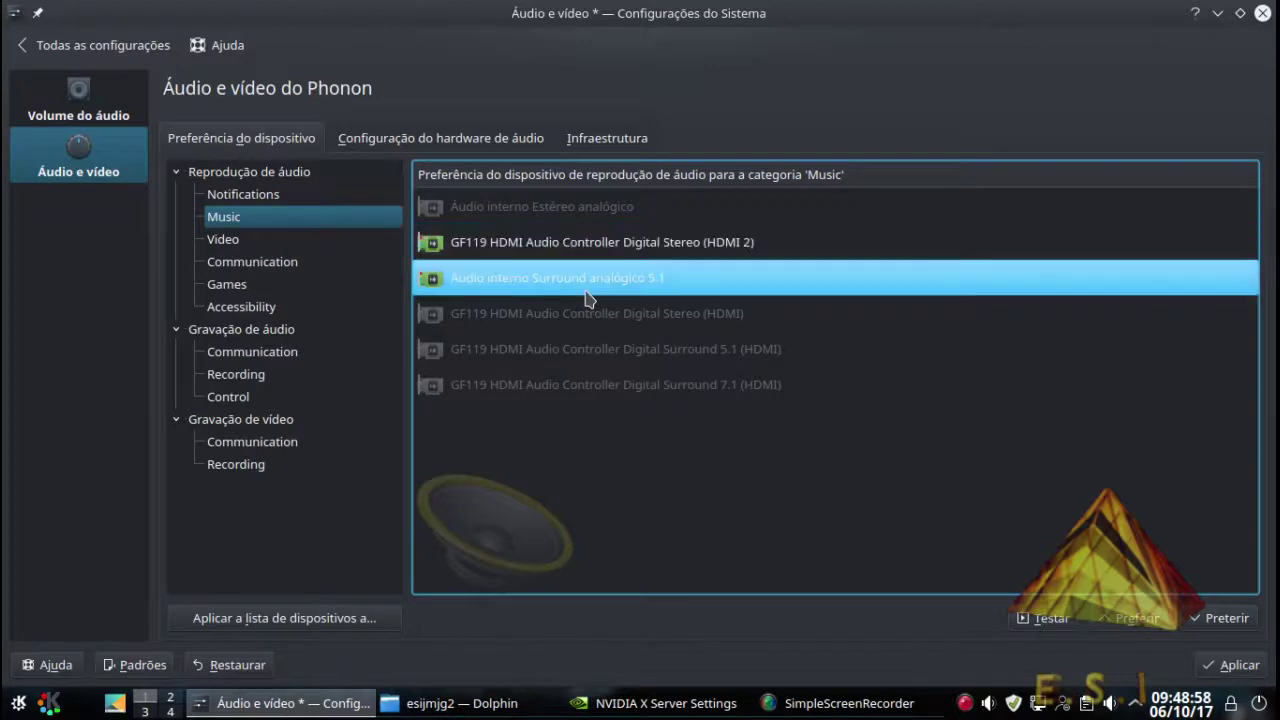
pyautogui.click(1130, 618)
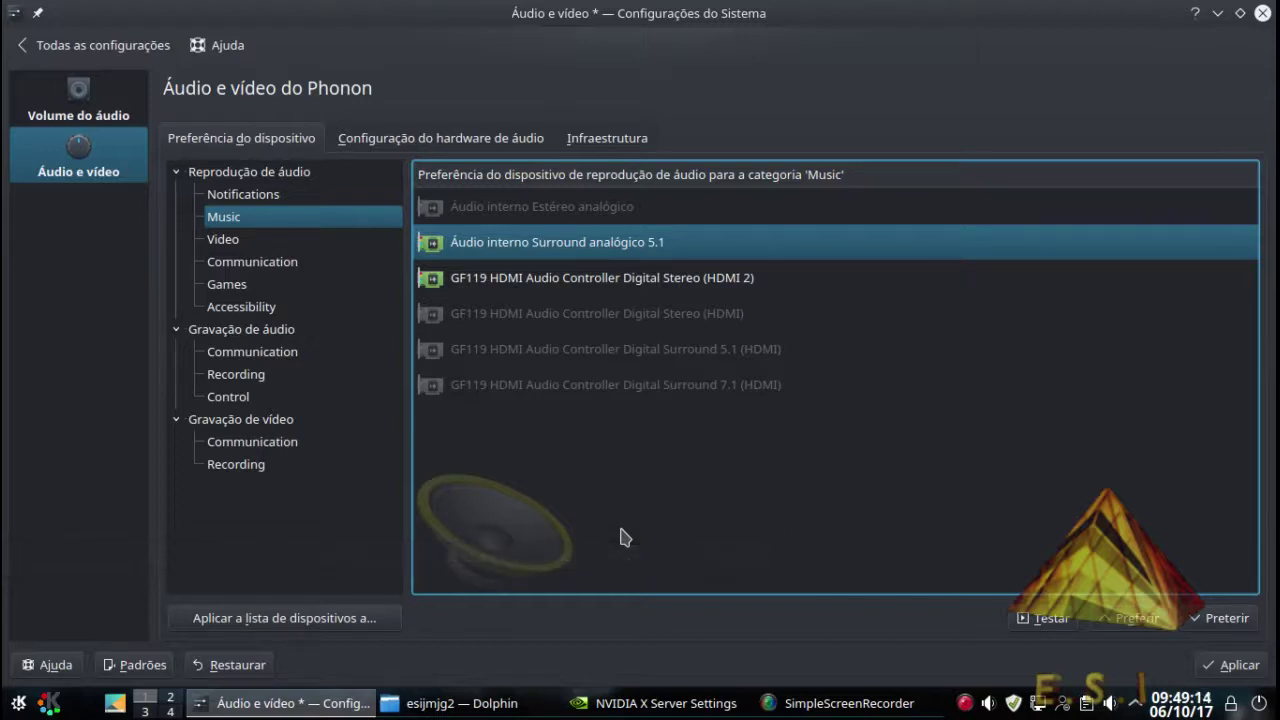
# Step: Review the playback device preference order for the Video, Communication and Games categories
pyautogui.click(251, 242)
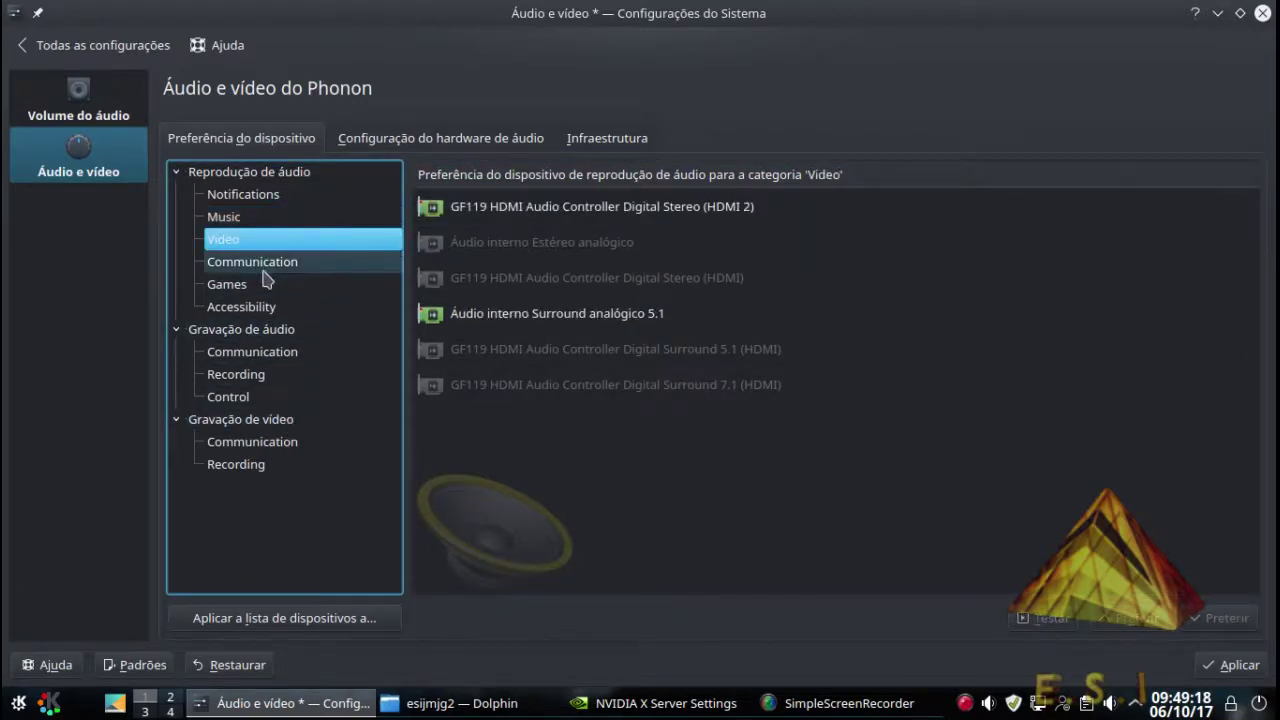
pyautogui.click(264, 268)
pyautogui.click(266, 287)
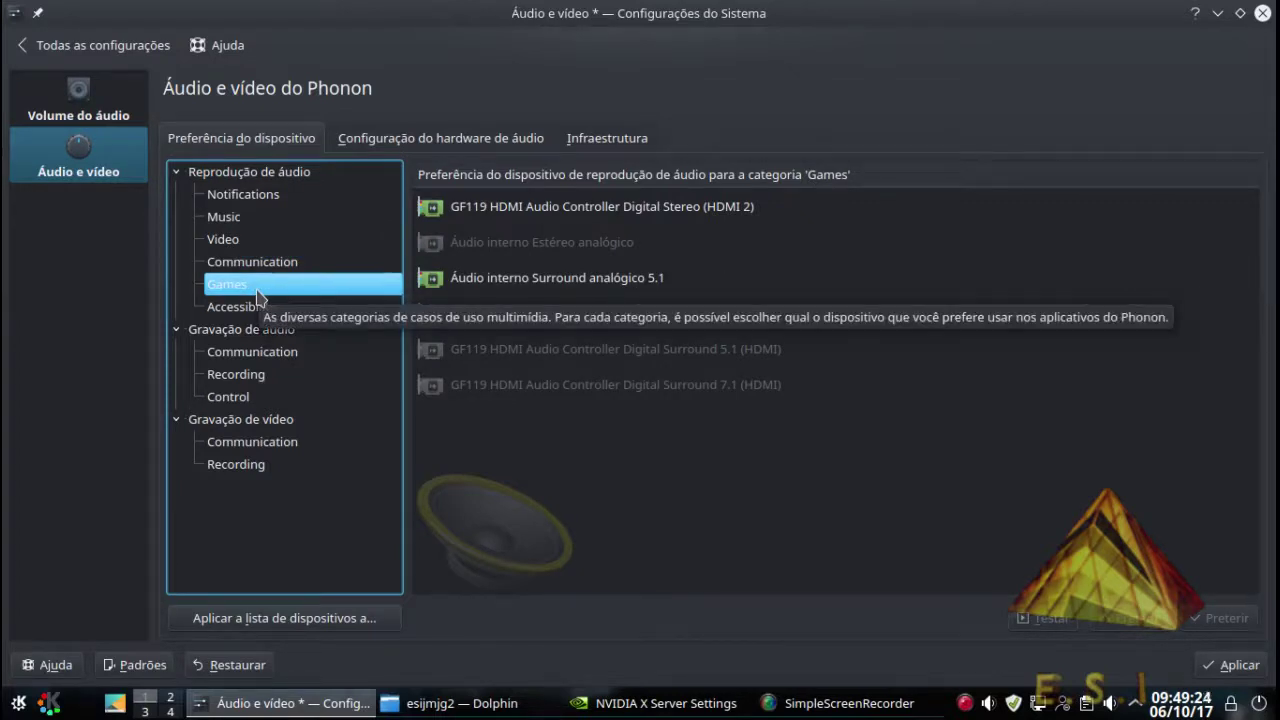
pyautogui.press('Tab')
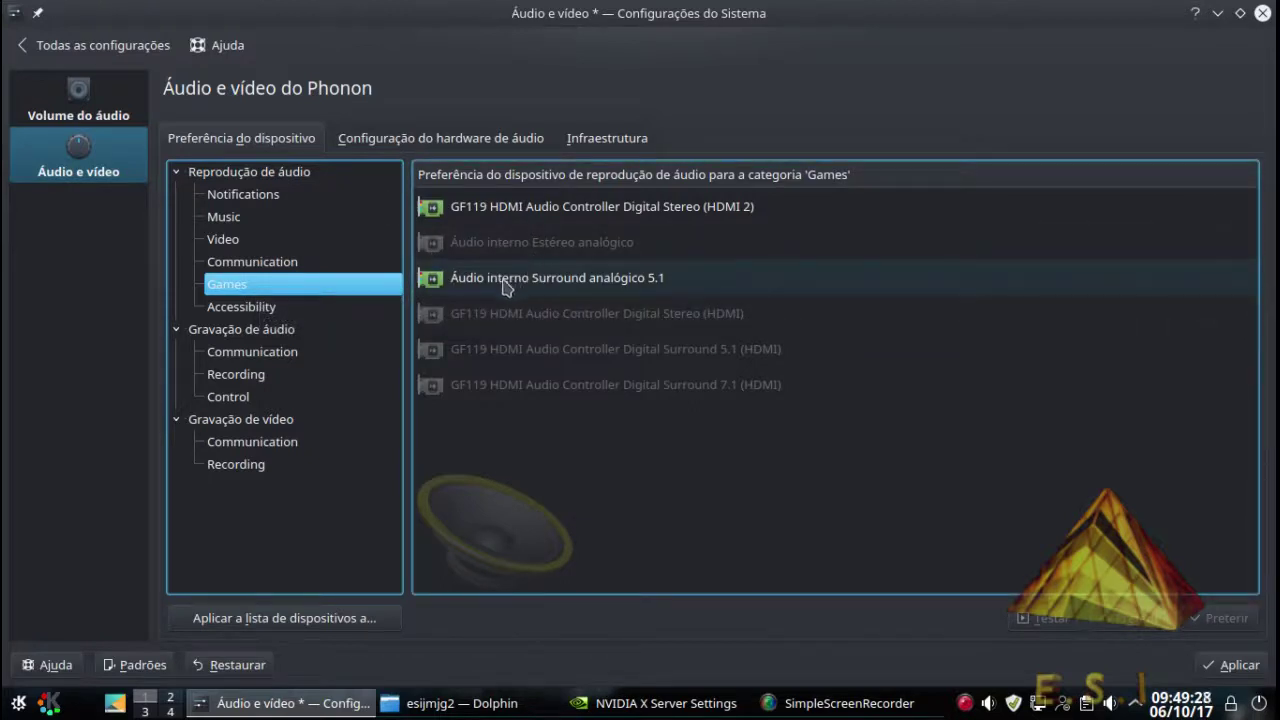
pyautogui.hotkey('shift', 'Tab')
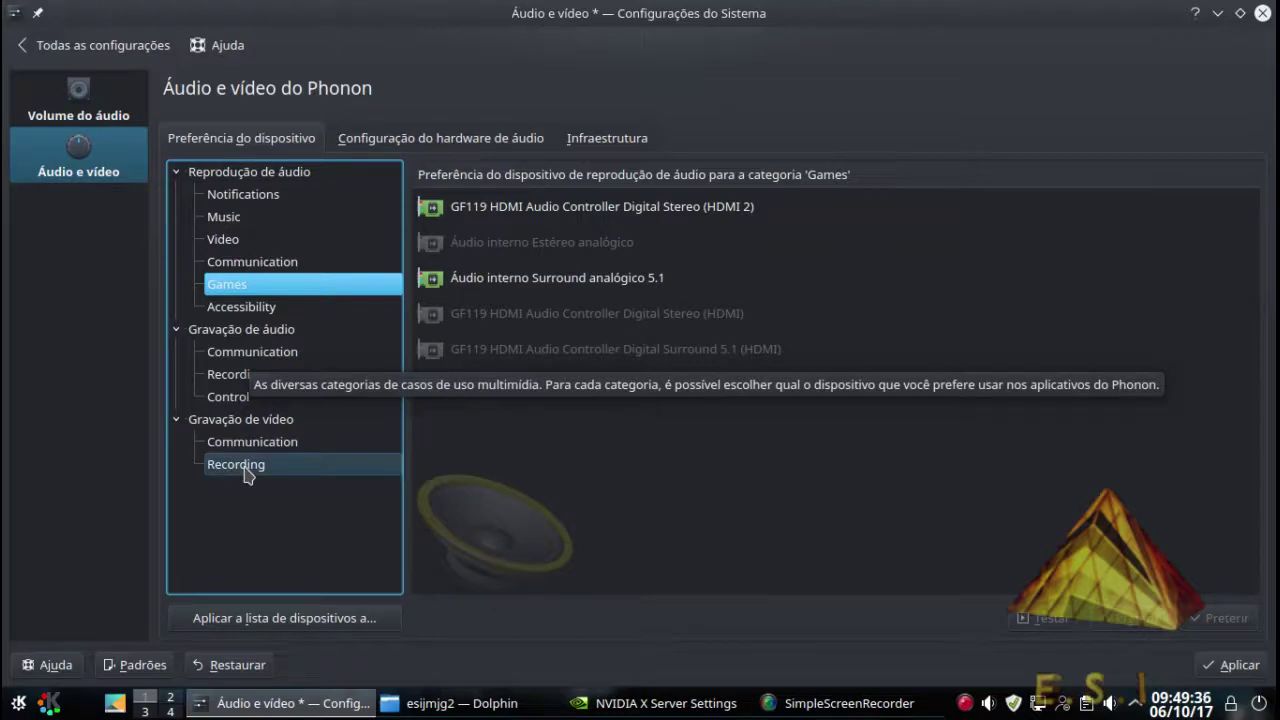
# Step: Leave the Phonon module for the overview of all settings and close Configurações do Sistema
pyautogui.click(117, 48)
pyautogui.click(683, 359)
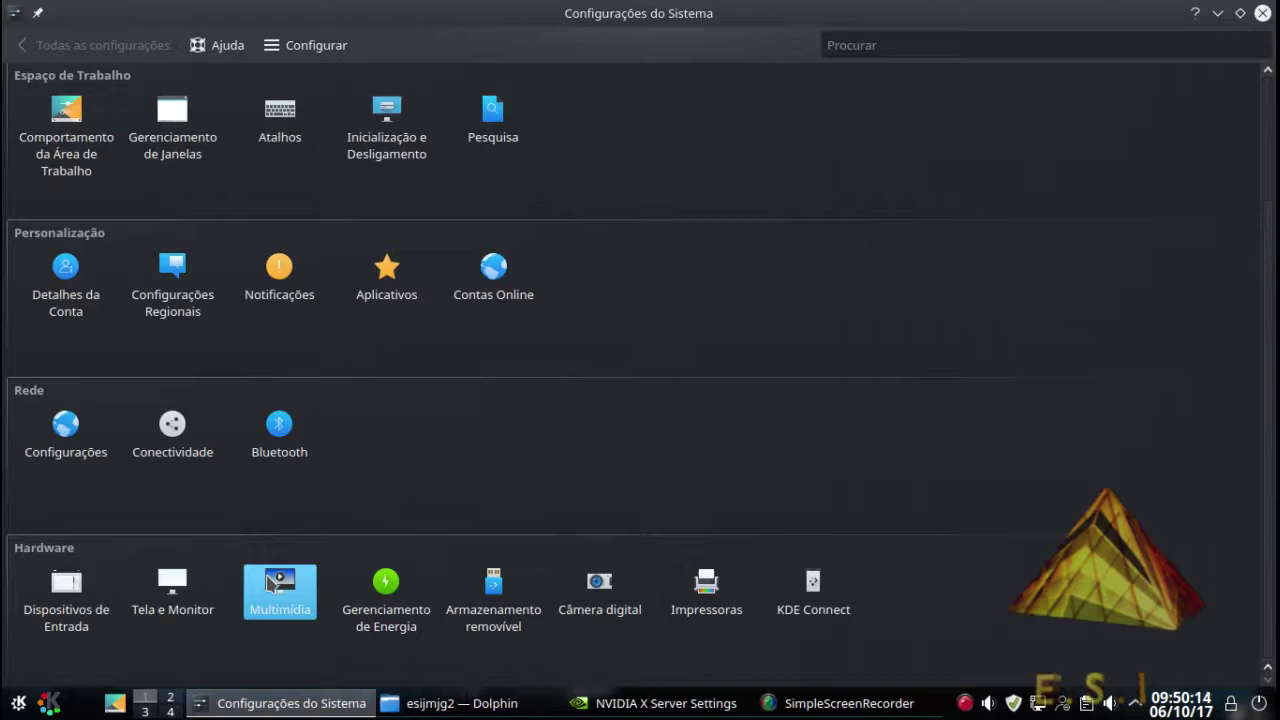
pyautogui.scroll(3, 272, 582)
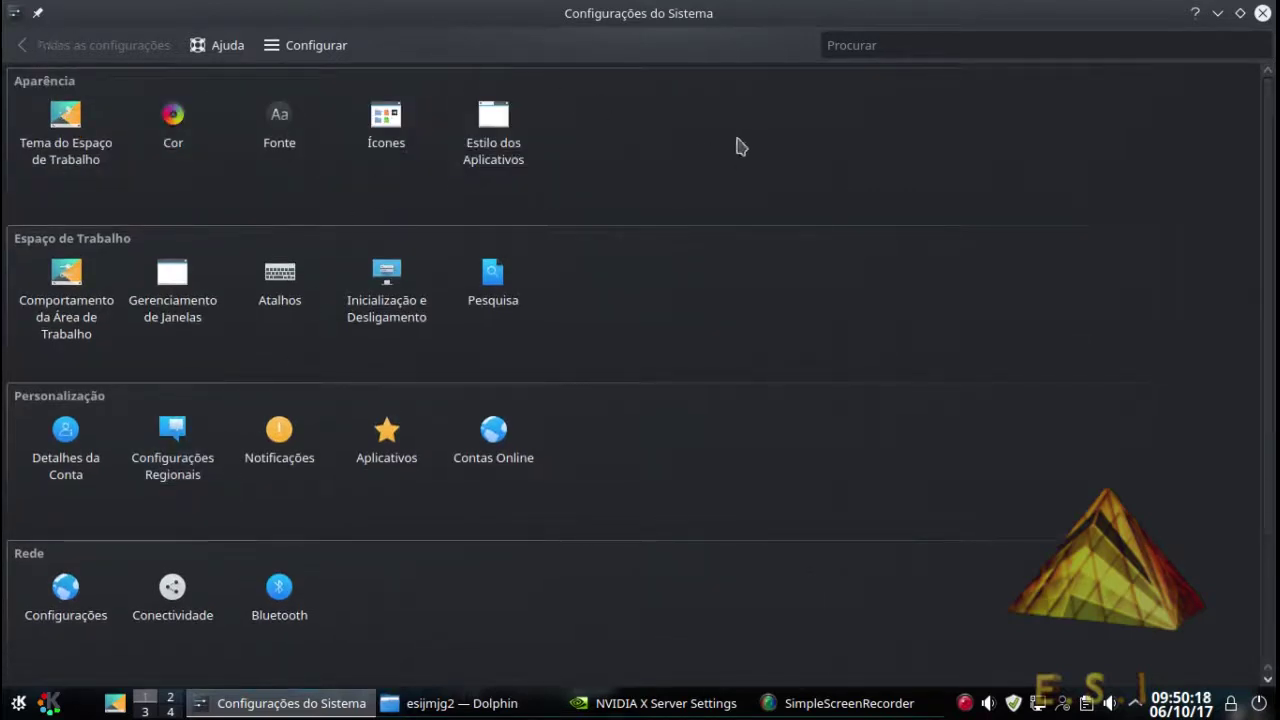
pyautogui.click(1262, 13)
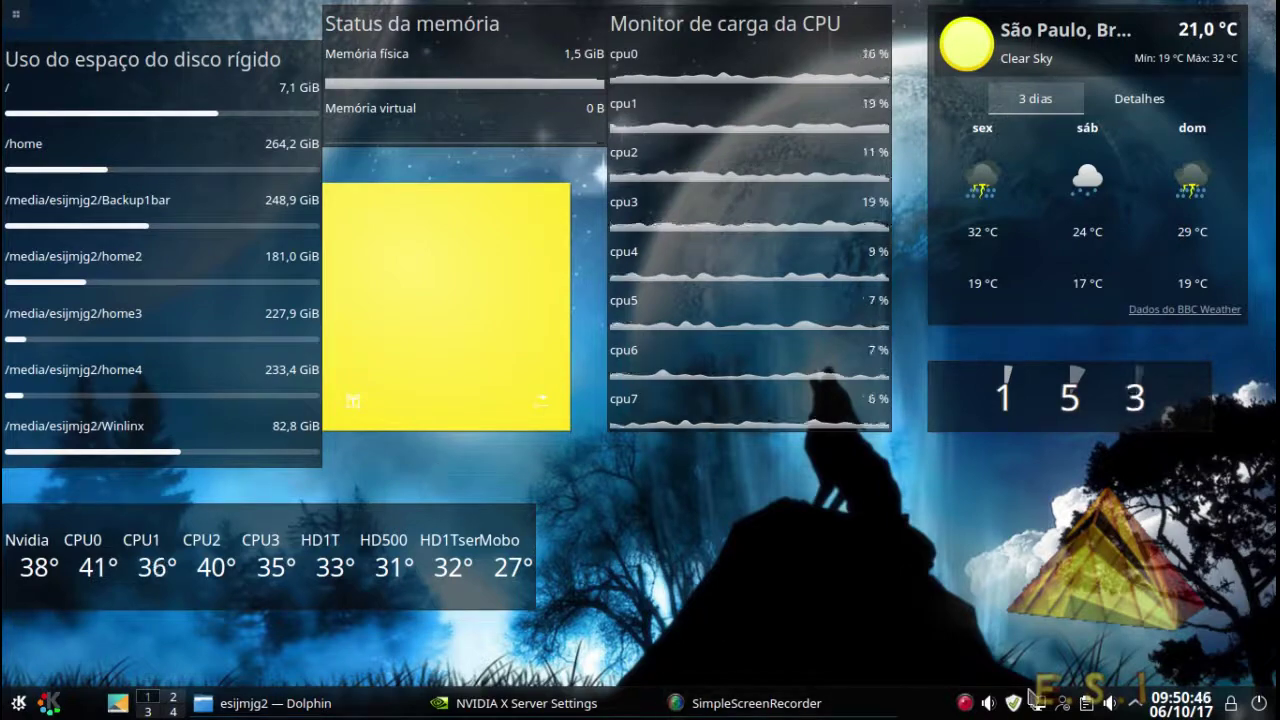
# Step: Bring up QasMixer to view the HDA Intel PCH mixer and close its window again
pyautogui.click(989, 703)
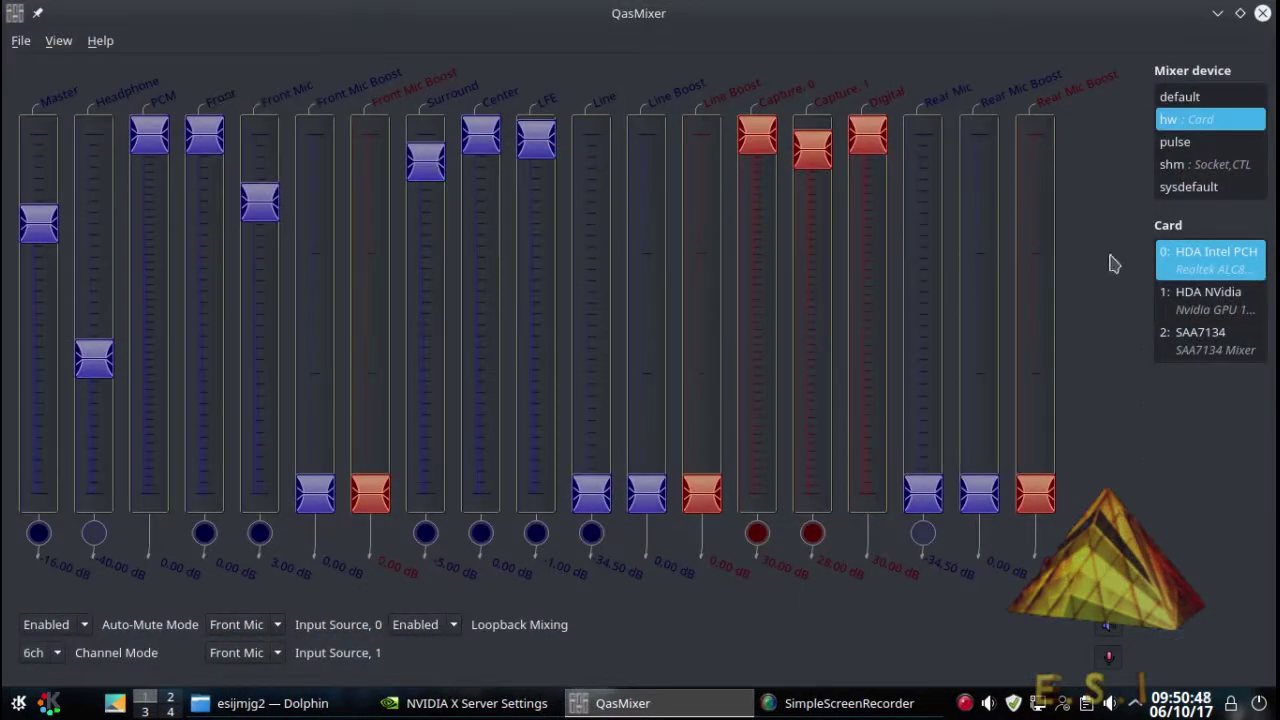
pyautogui.click(1262, 13)
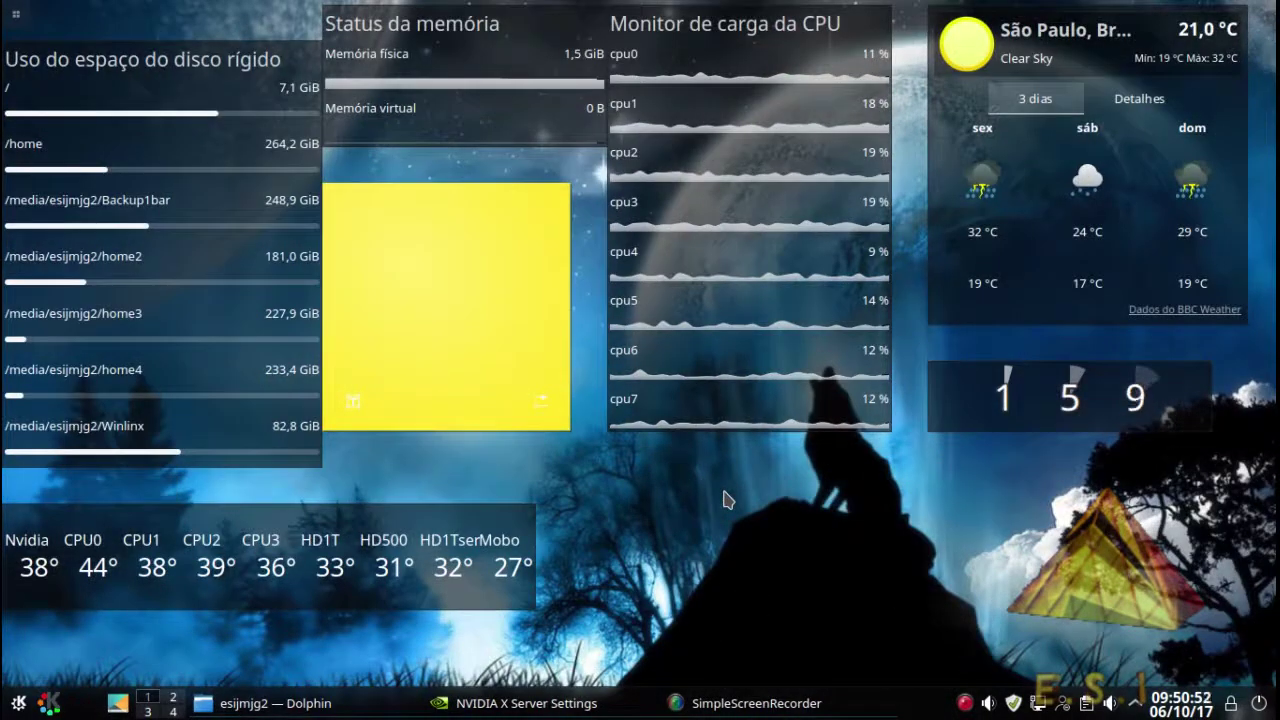